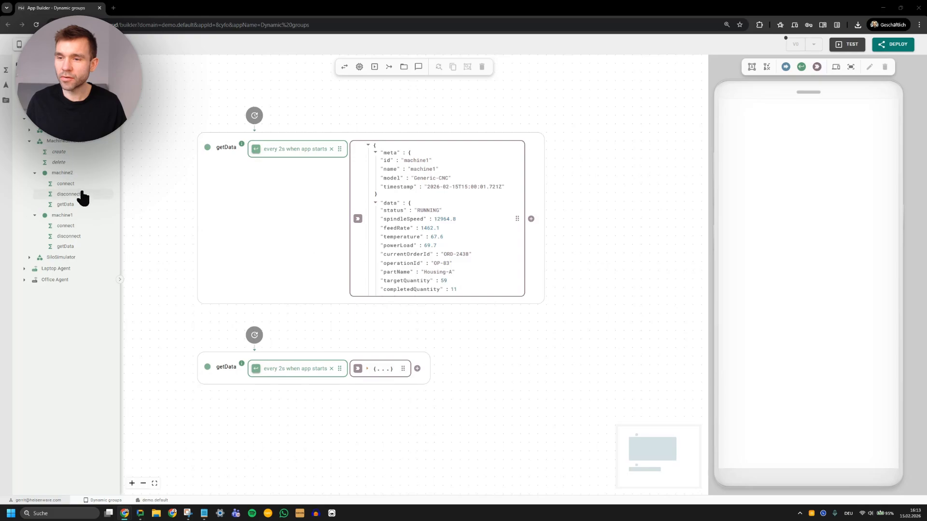
Step: Expand the lower getData output and execute the upper getData function repeatedly to refresh the machine1 data
click(377, 370)
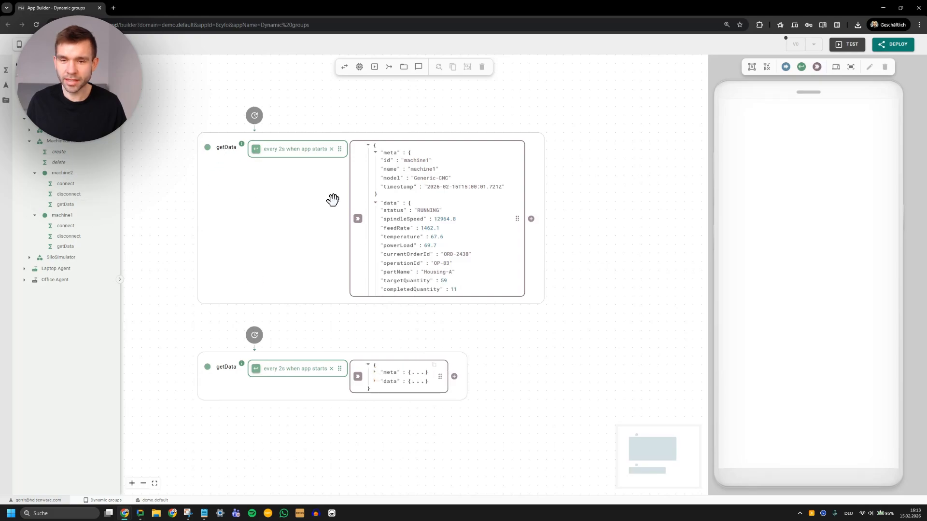
click(257, 152)
click(256, 152)
click(256, 152)
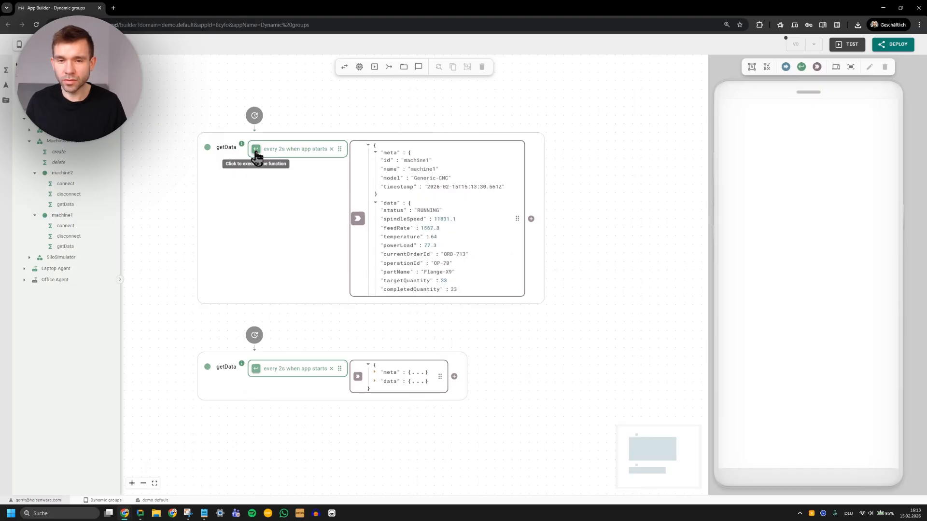
click(256, 152)
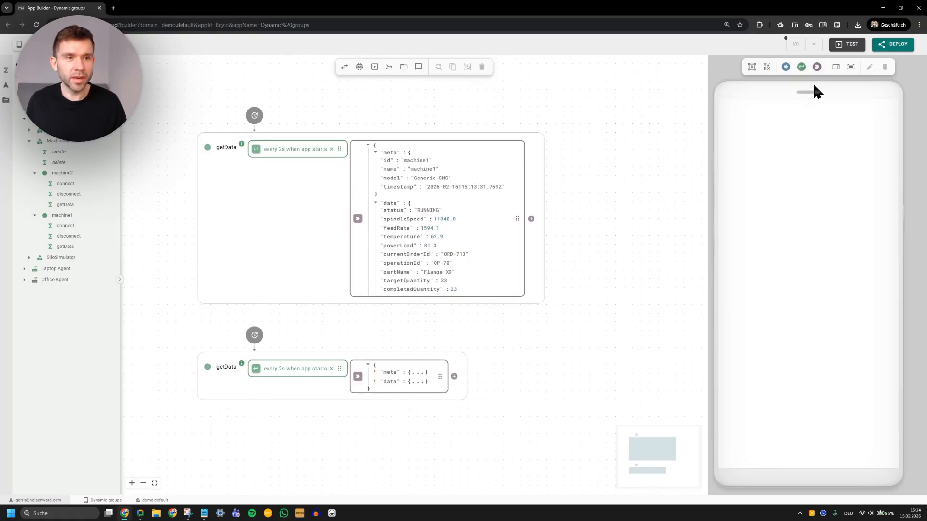
Step: Add a Status Lamp near the top right of the phone screen and set its first status mapping value to RUNNING
click(815, 68)
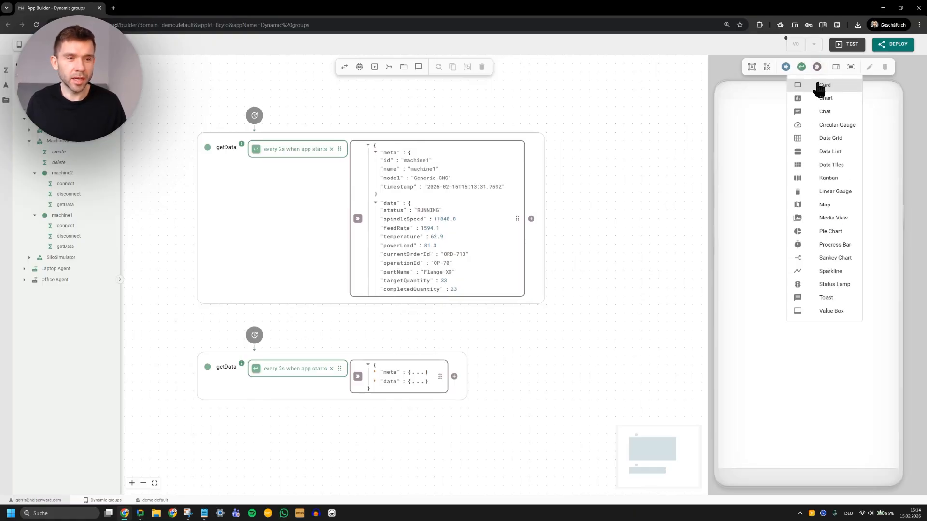
click(836, 285)
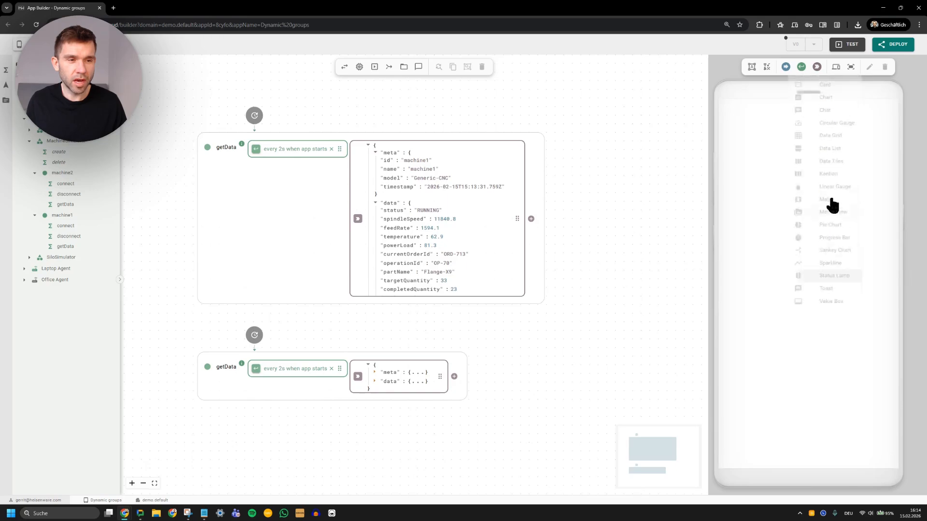
click(850, 144)
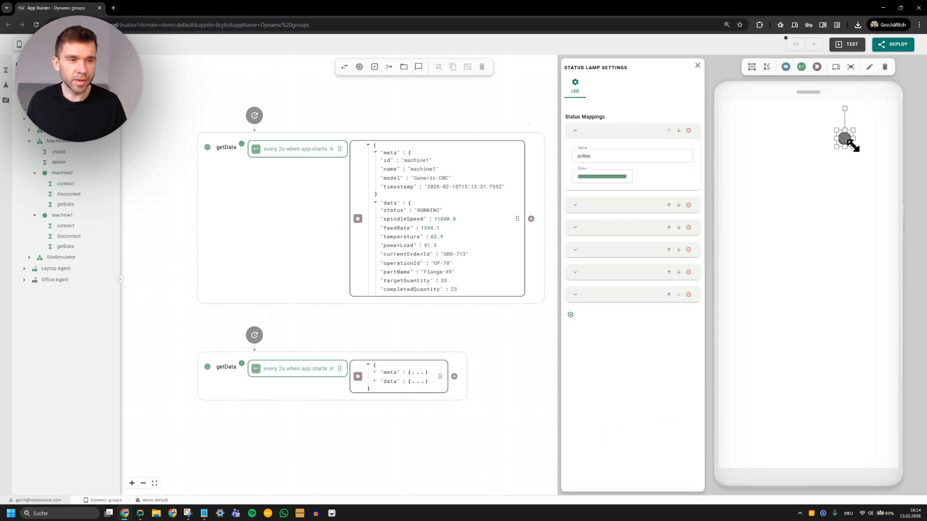
double_click(647, 160)
text(RUNNING)
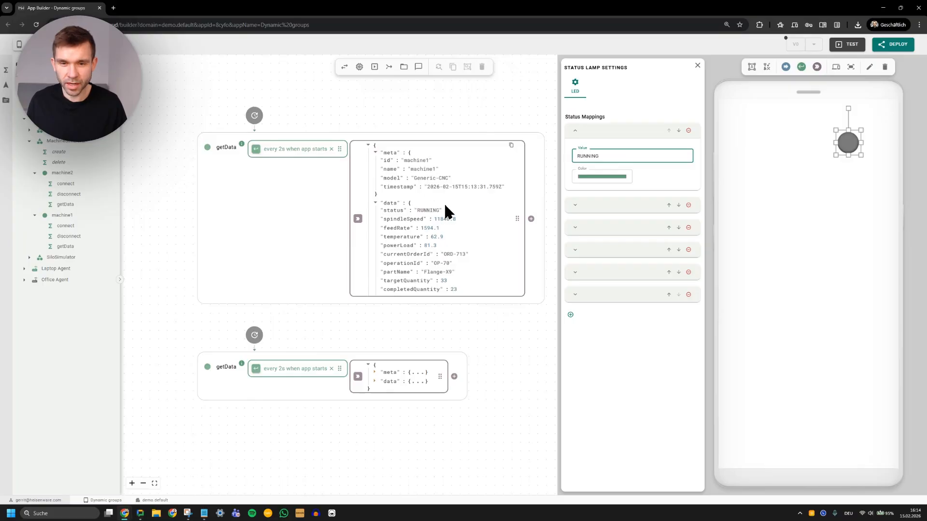
Step: Delete the two mappings following RUNNING and the busy mapping from the status lamp
click(688, 205)
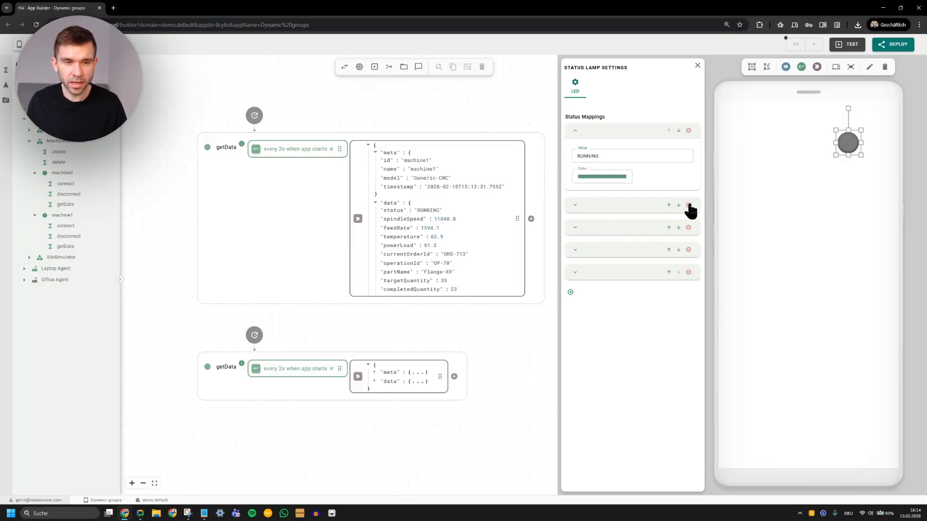
click(688, 205)
click(620, 231)
click(617, 210)
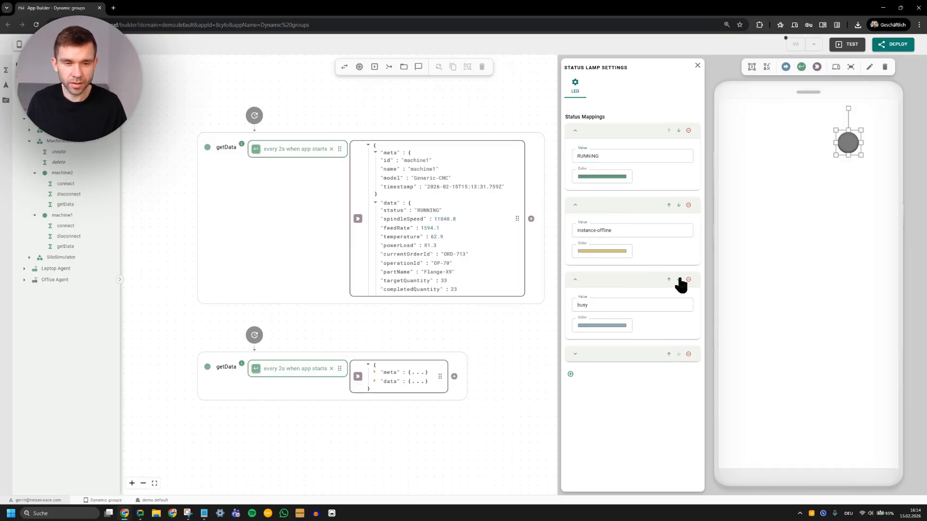
click(689, 280)
Step: Set the yellow status mapping's value to IDLE and the red mapping's value to ERROR
click(625, 230)
key(ctrl+a)
text(id)
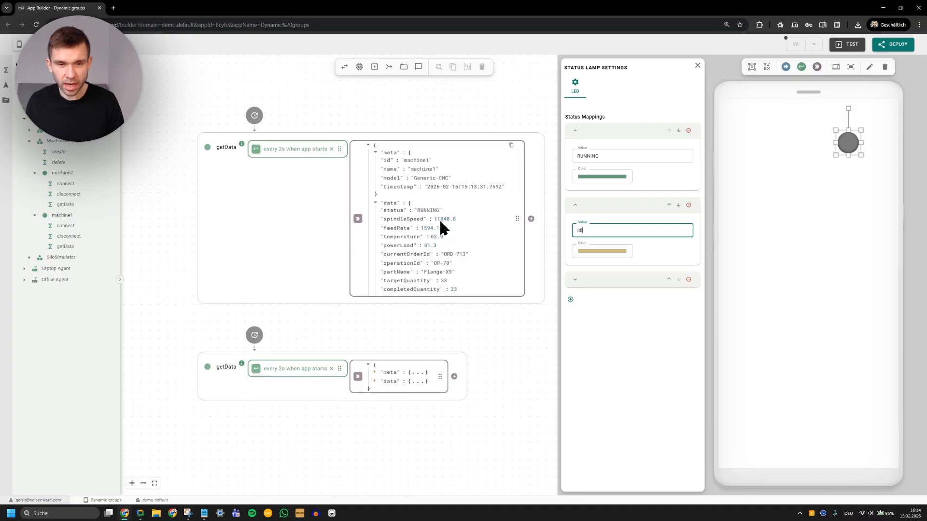
text(le)
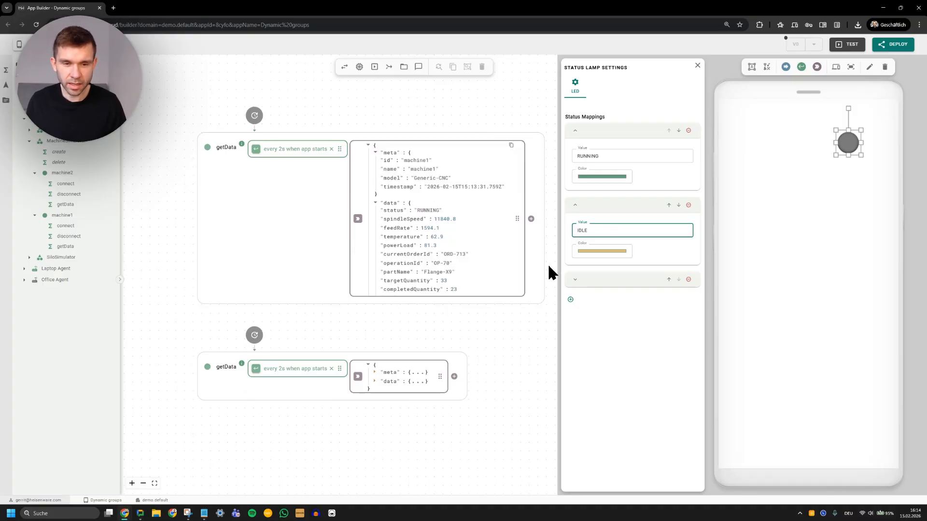
click(611, 281)
drag(608, 305, 504, 304)
text(er)
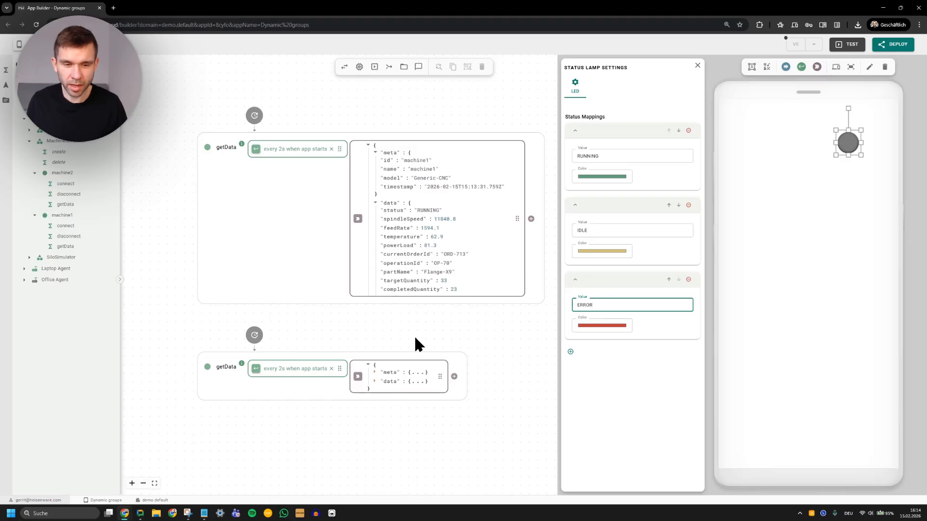
click(646, 399)
click(810, 172)
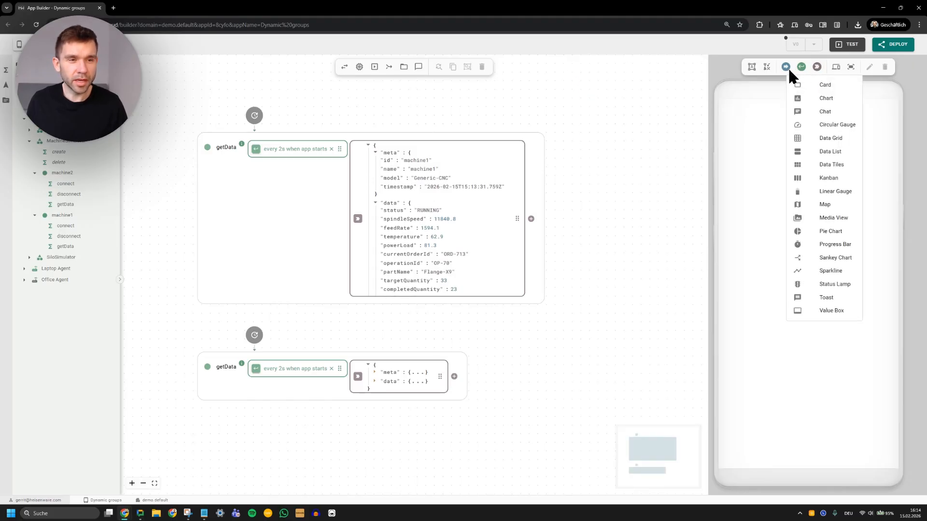
Step: Place a Value Box to the left of the status lamp and move the lamp slightly up to line up with it
mouse_move(812, 64)
drag(824, 315, 754, 139)
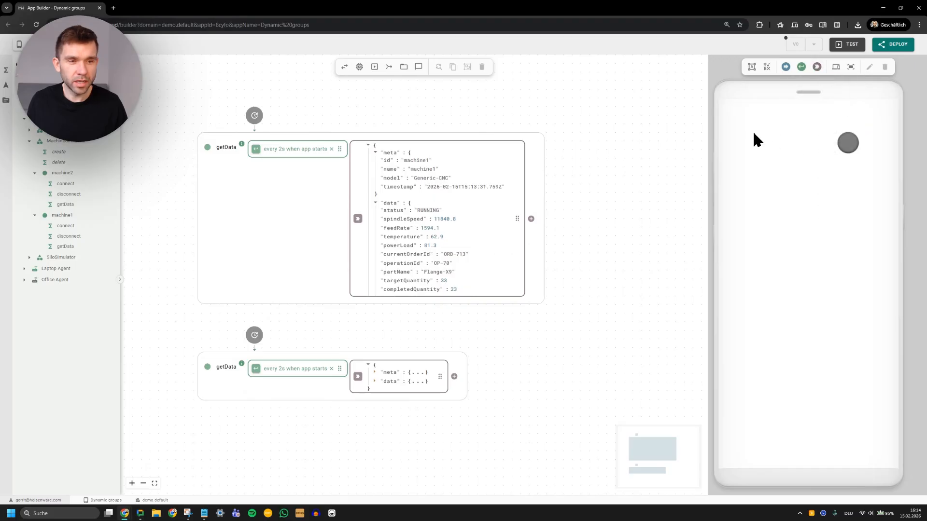
click(781, 142)
click(848, 142)
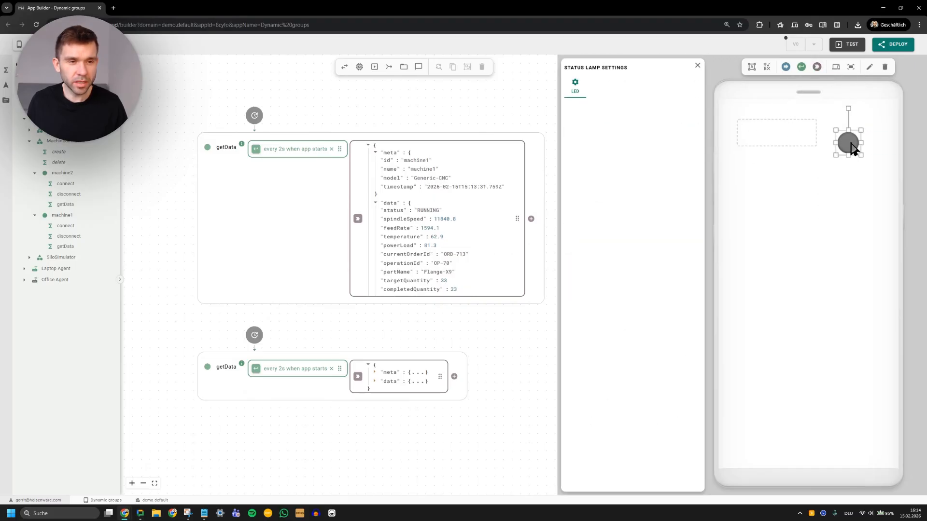
drag(850, 140, 846, 134)
Step: Set the value box's horizontal alignment to left, keeping the vertical alignment at middle
click(786, 131)
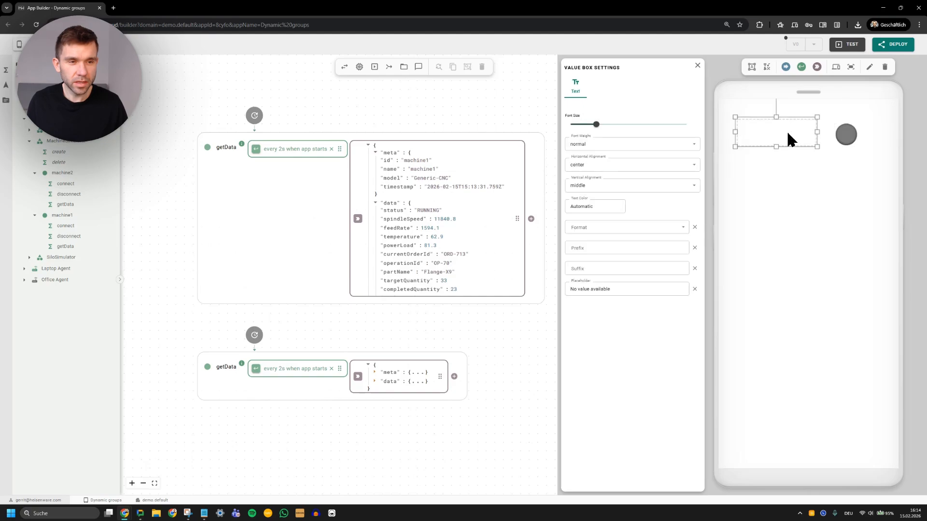
click(603, 189)
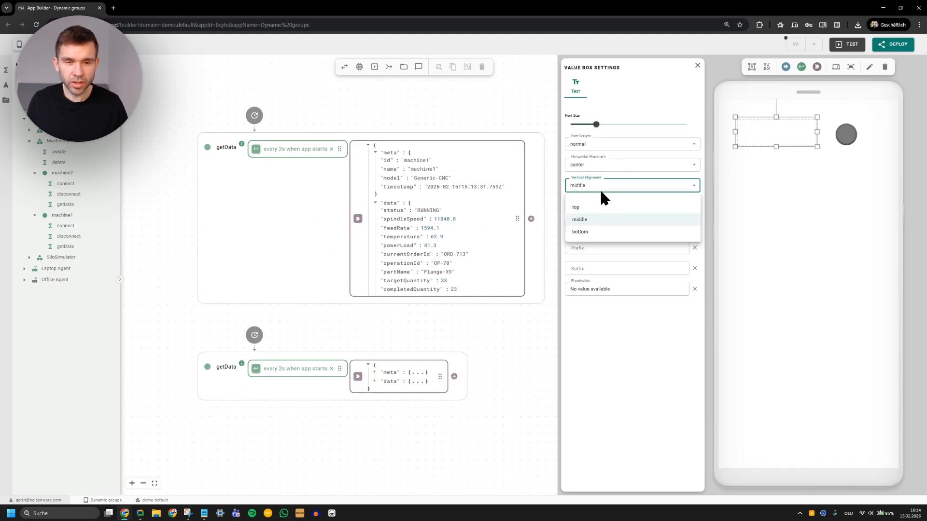
click(600, 165)
click(596, 186)
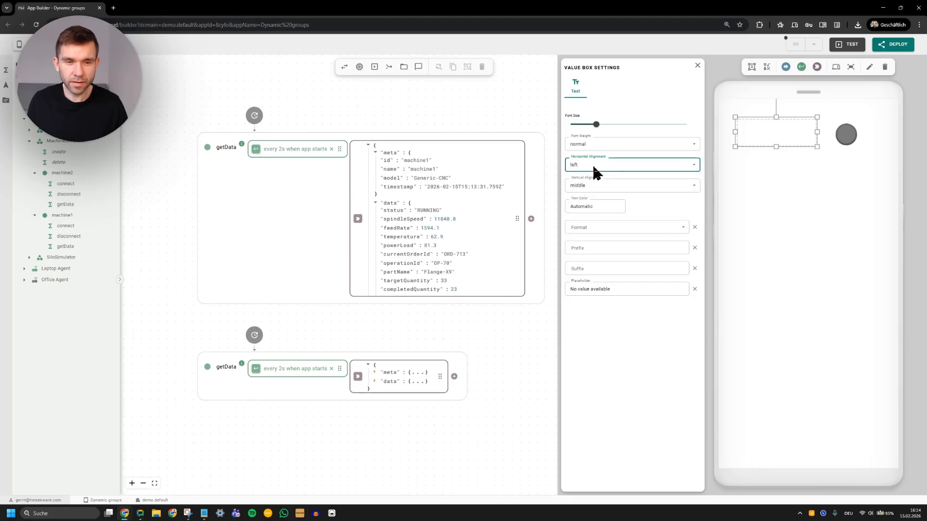
click(762, 167)
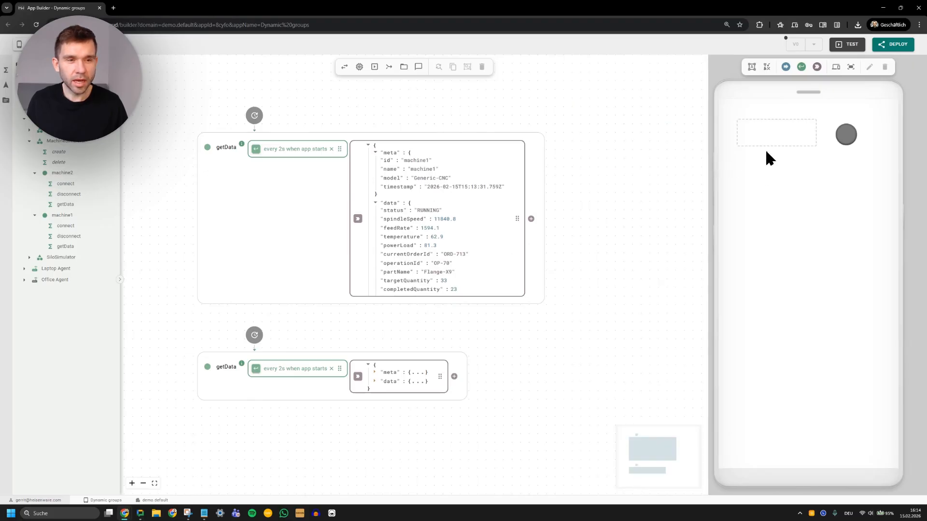
Step: Add a bold text label reading "Temperature" below the value box and align it with the box's left edge
click(752, 68)
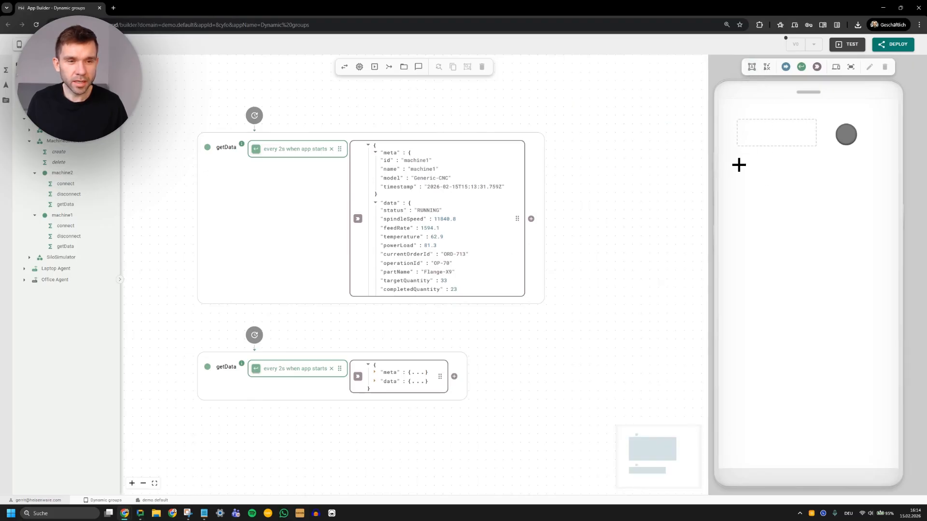
click(736, 163)
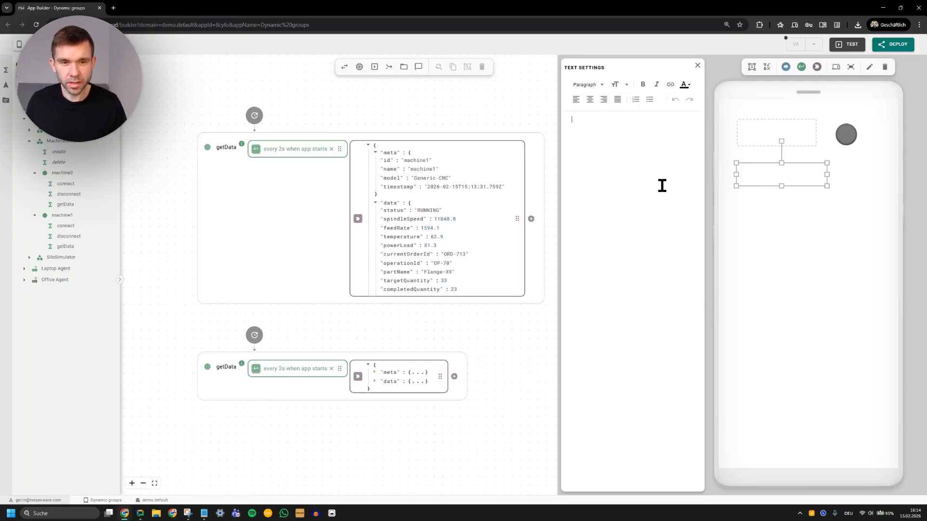
text(Temperature)
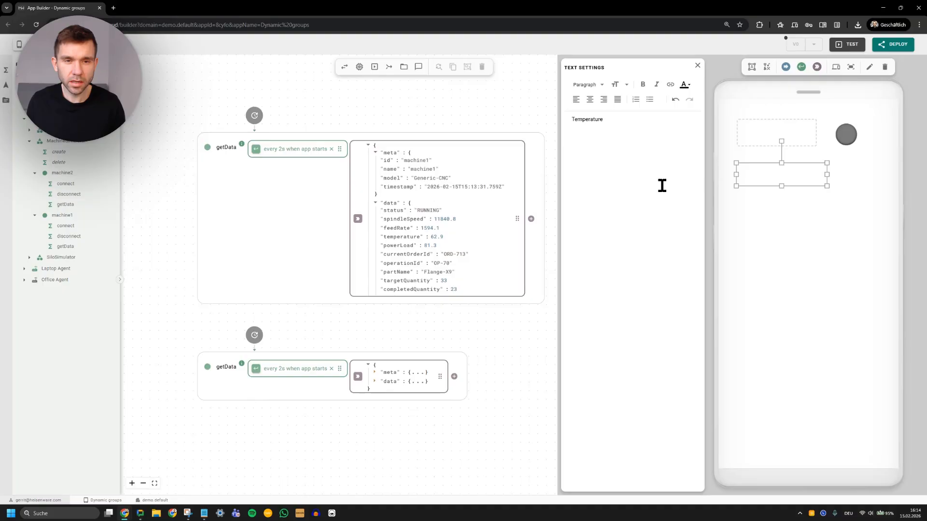
key(ctrl+a)
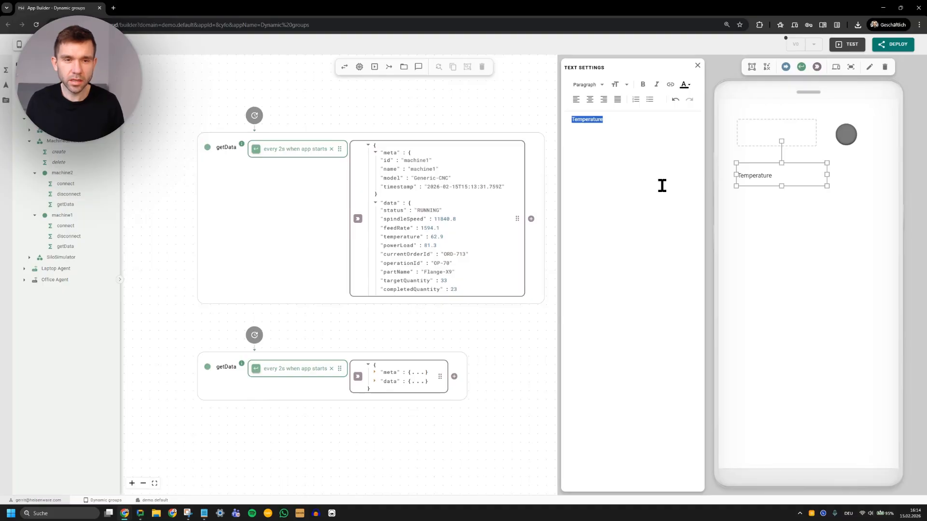
click(642, 89)
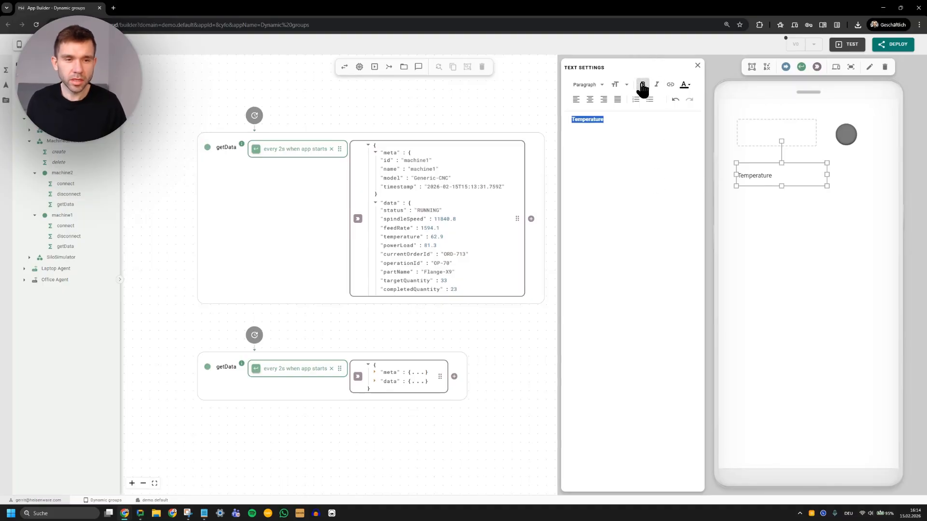
click(751, 191)
click(752, 181)
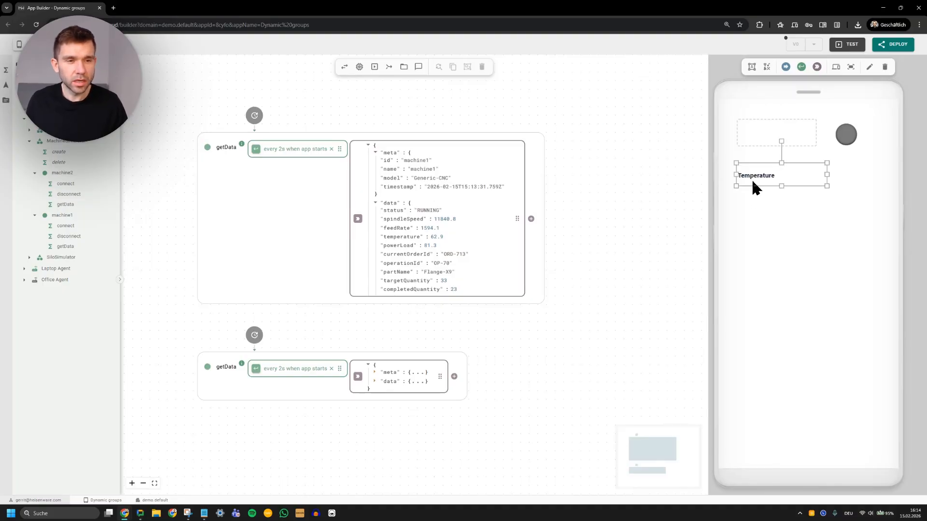
drag(754, 174, 752, 168)
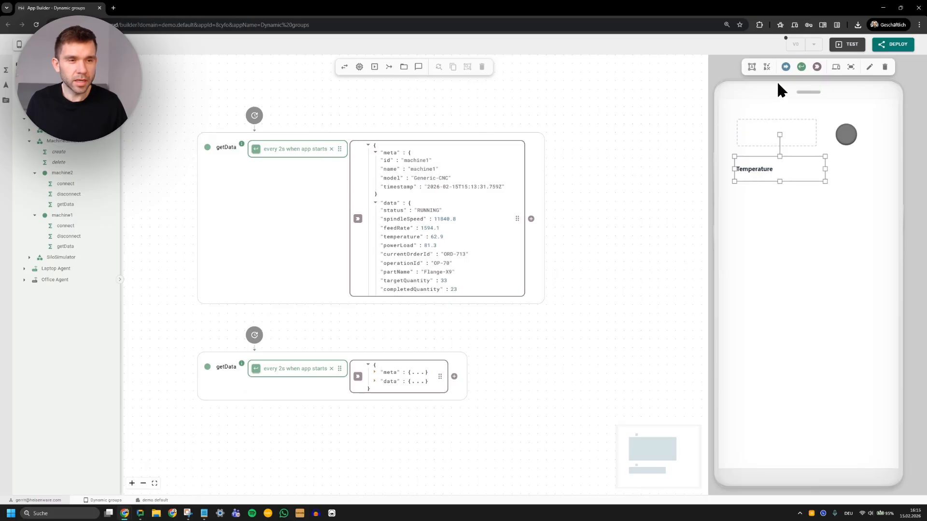
Step: Place a Linear Gauge below the Temperature label and set its orientation to Horizontal
click(817, 66)
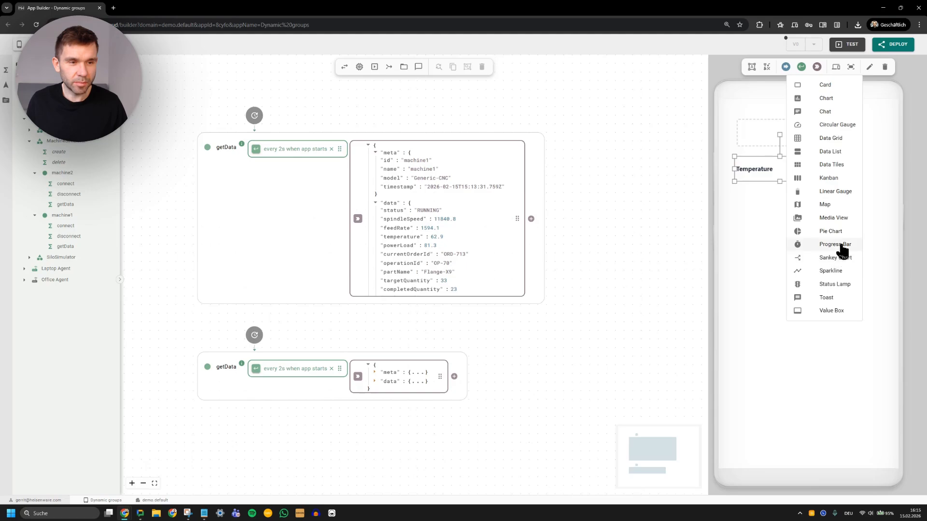
click(837, 191)
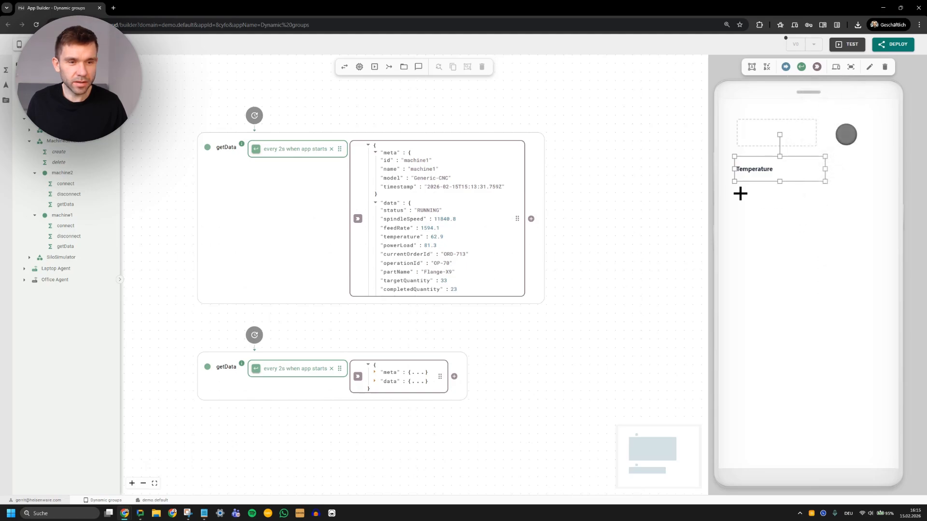
click(740, 194)
click(592, 138)
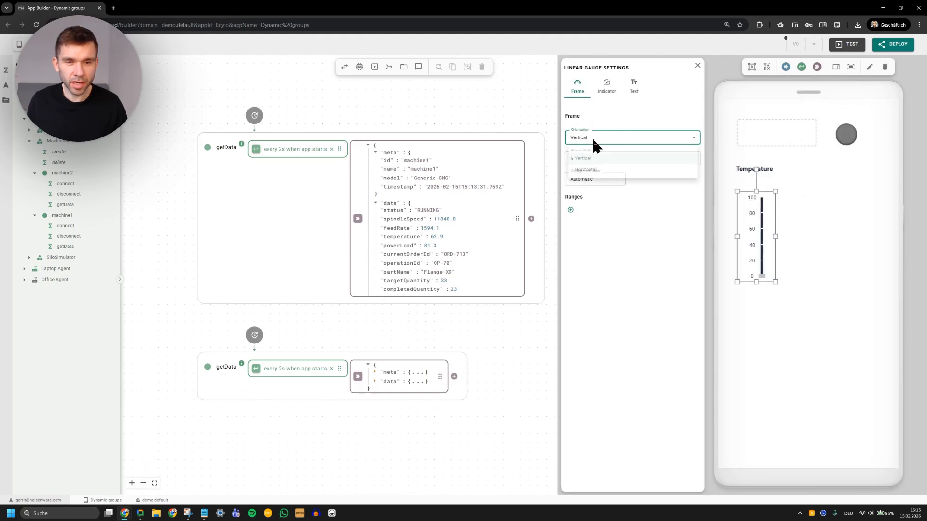
click(593, 172)
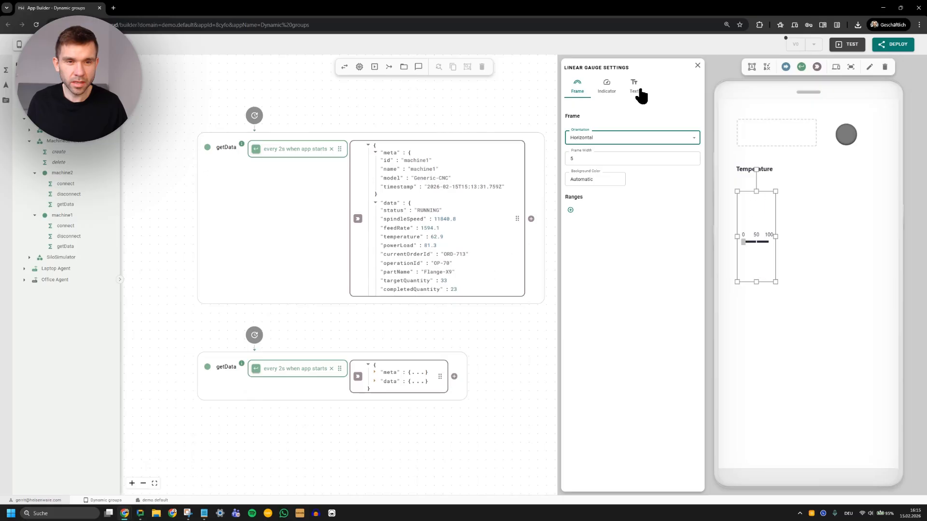
Step: Set the linear gauge's scale to a start value of 50 and an end value of 70
click(603, 92)
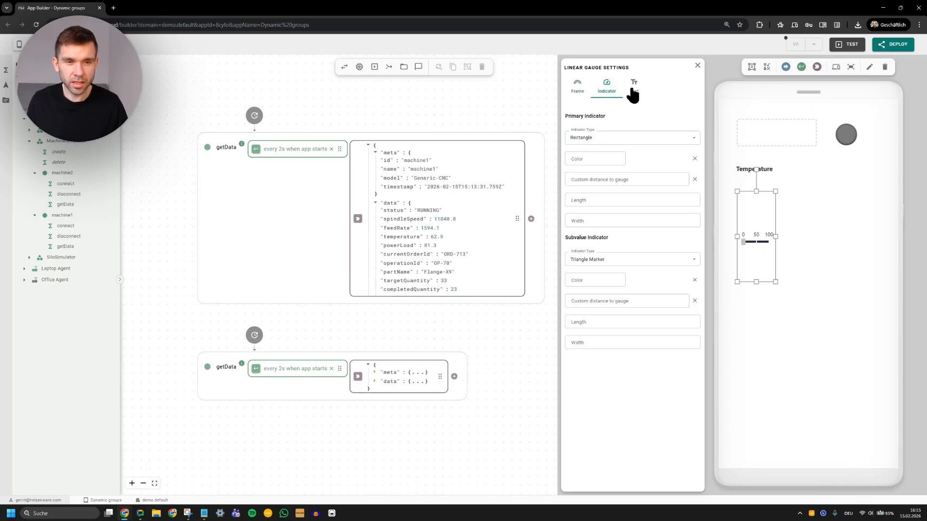
click(633, 90)
click(588, 137)
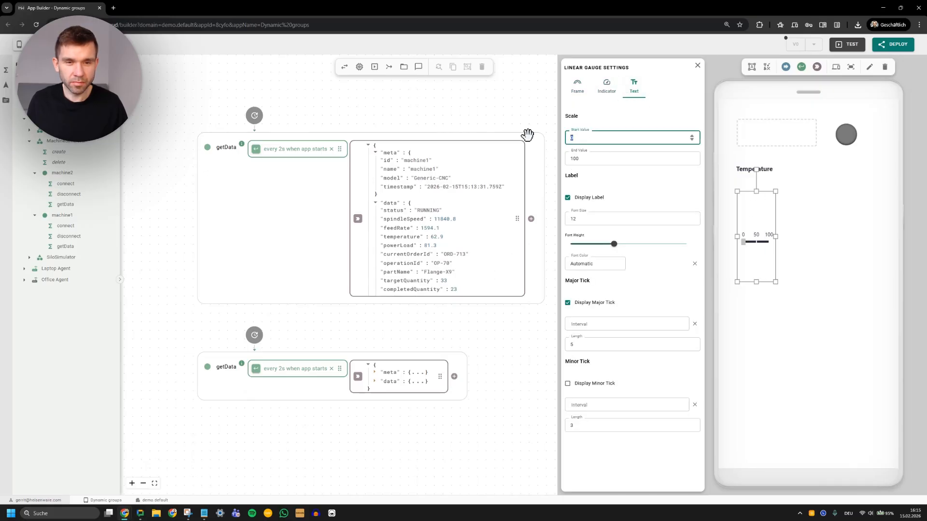
text(30)
key(Tab)
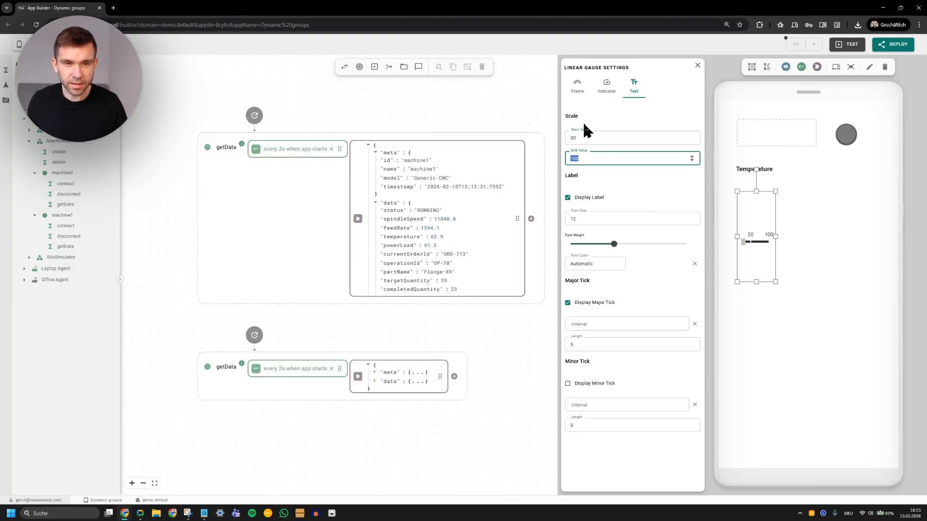
click(596, 140)
text(50)
key(Tab)
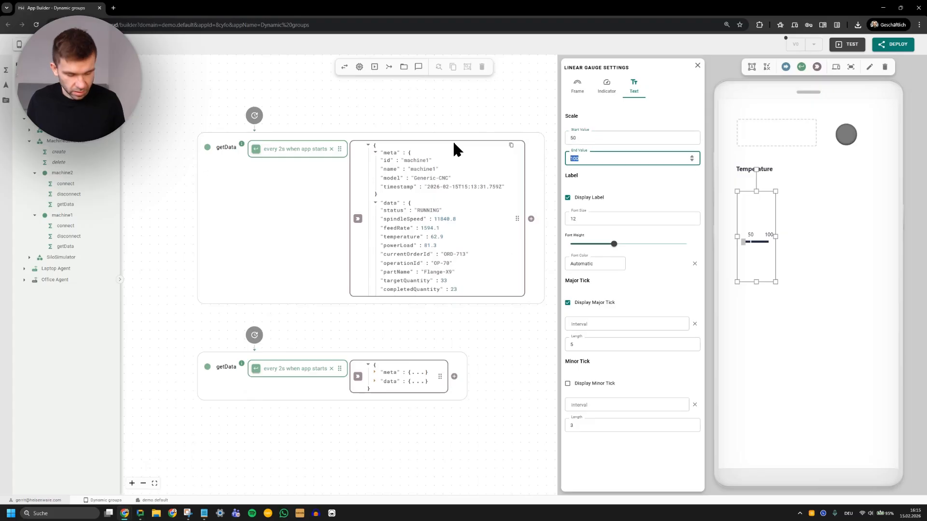
text(70)
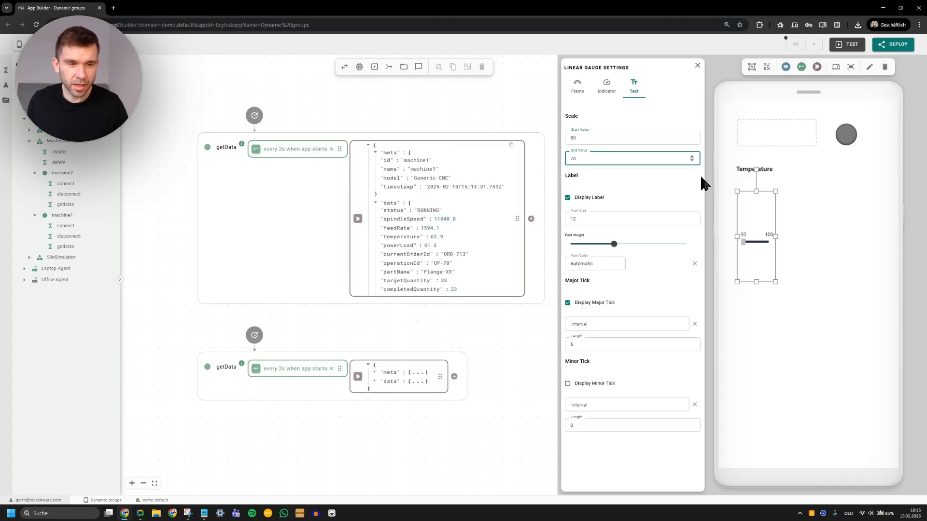
Step: Widen the linear gauge to nearly the layout's width, flatten it to the scale's height, and move it up close beneath the Temperature label
drag(774, 236, 871, 230)
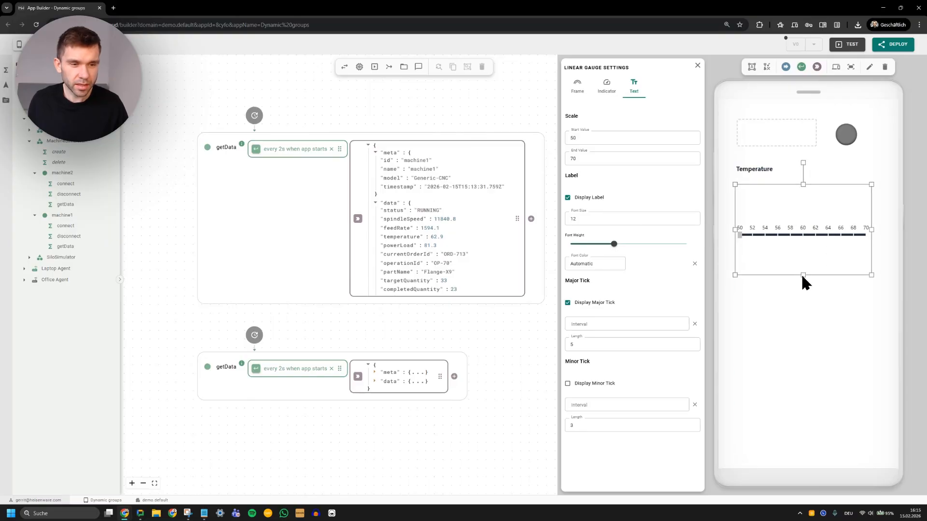
drag(801, 276, 803, 207)
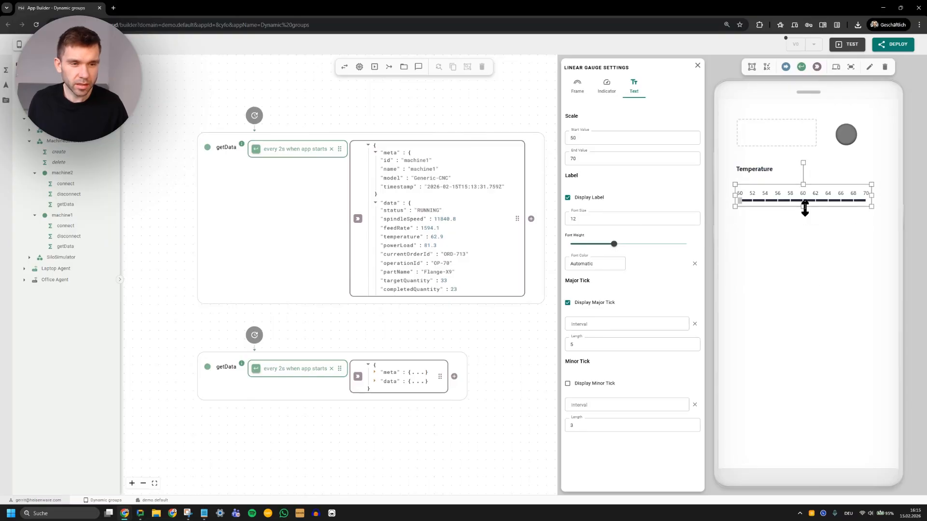
drag(872, 195, 863, 196)
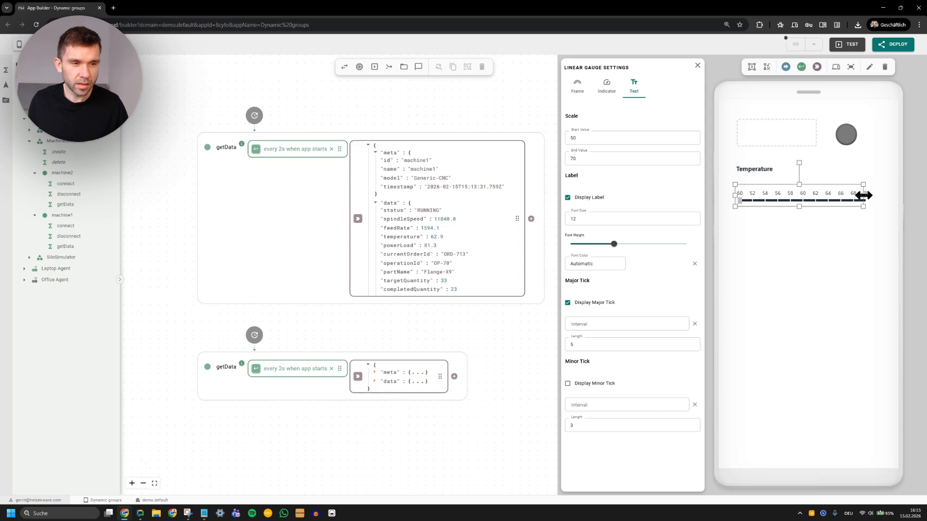
click(865, 260)
click(807, 203)
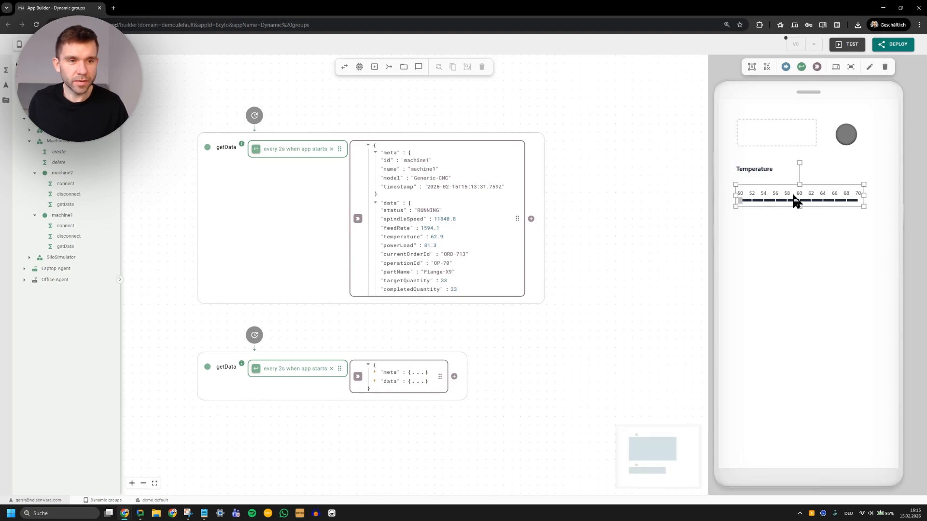
drag(793, 196, 793, 189)
click(793, 209)
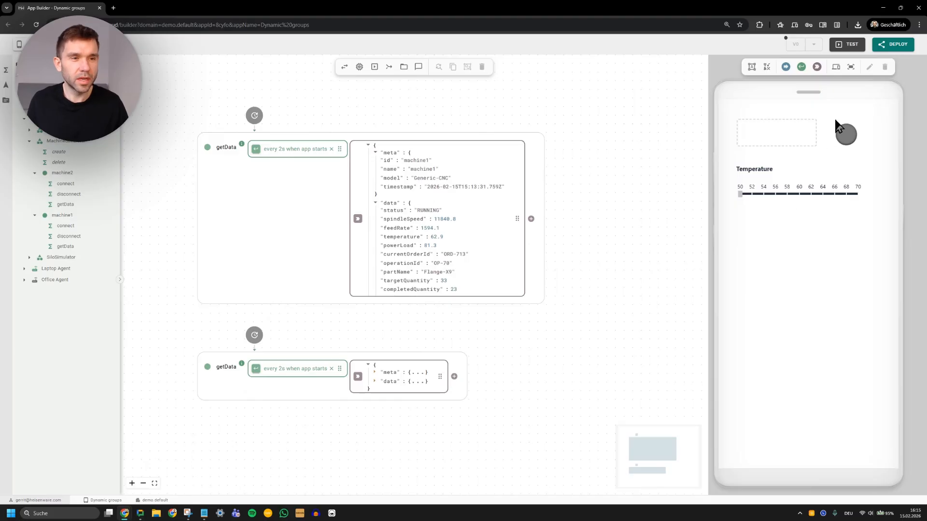
Step: Place a Data List below the linear gauge and resize it to about the gauge's width and roughly half its original height
click(817, 70)
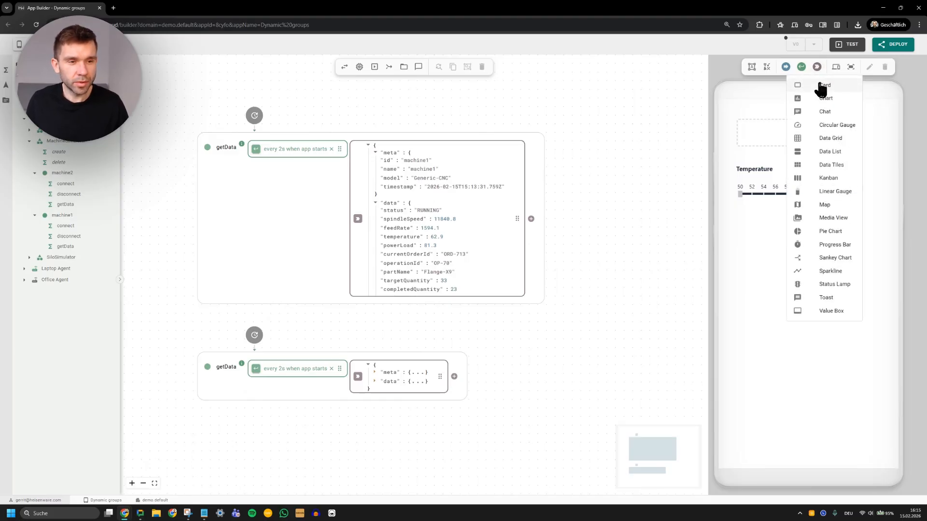
click(839, 155)
click(737, 213)
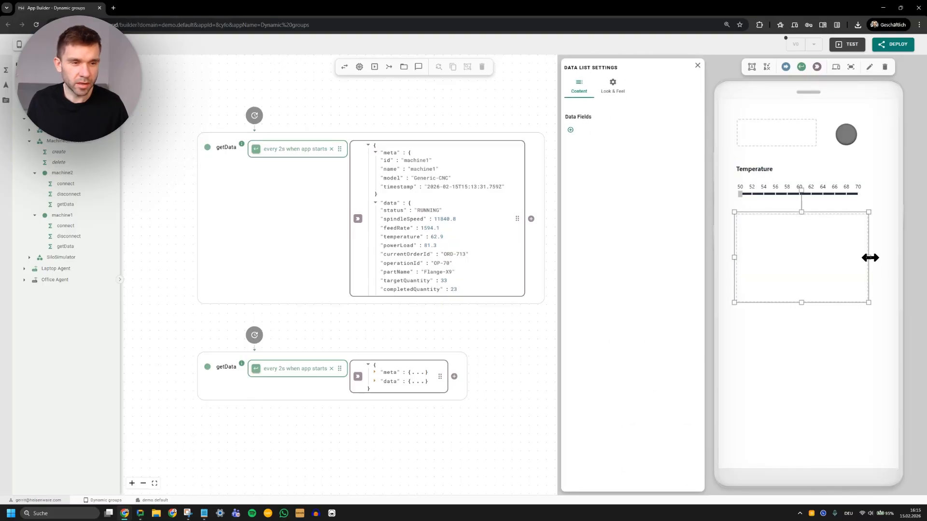
drag(868, 258, 862, 257)
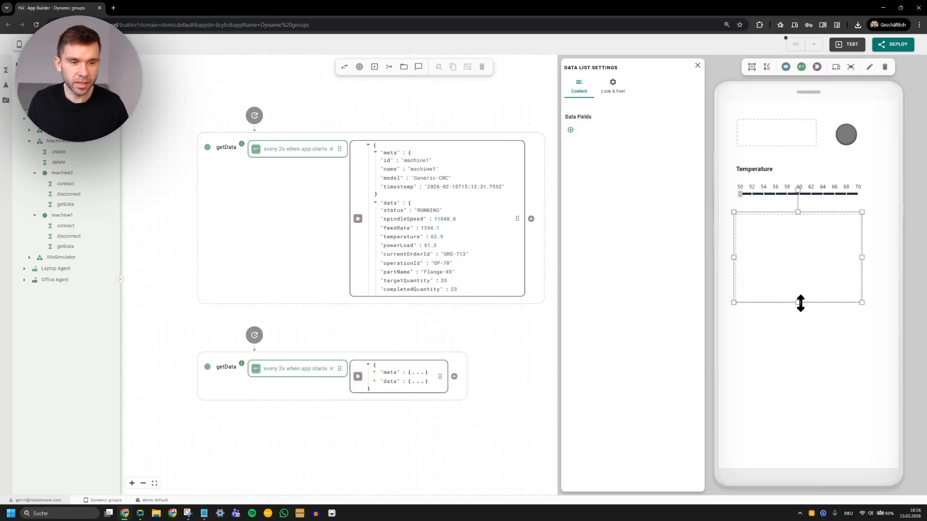
drag(799, 303, 802, 262)
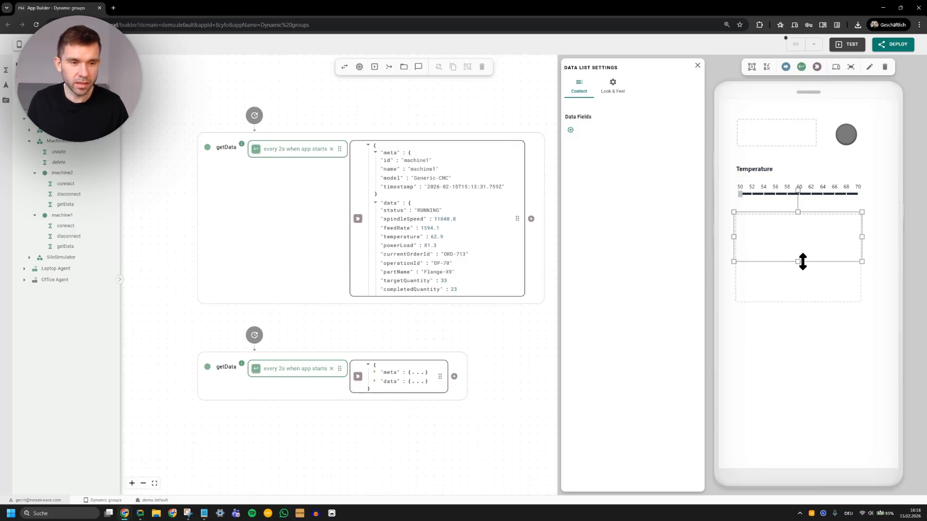
click(814, 278)
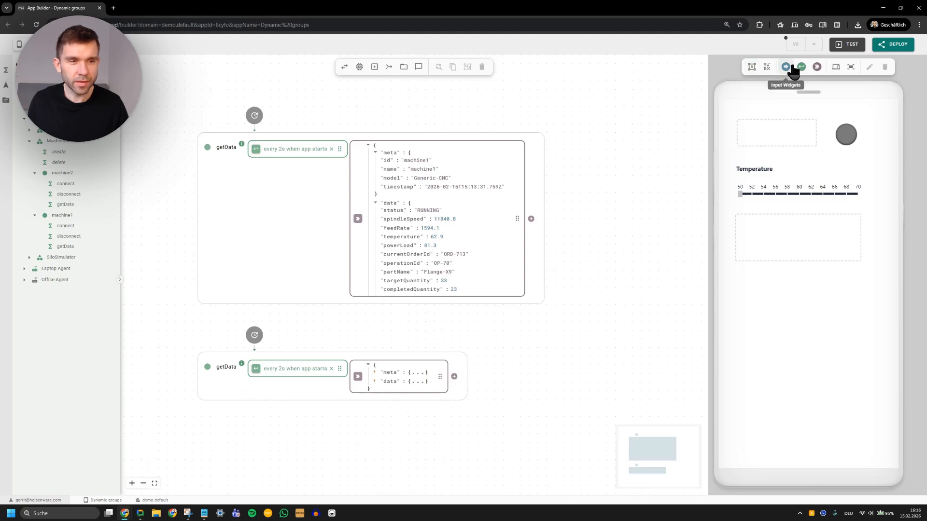
Step: Add a Card and size it to enclose the value box, status lamp, Temperature label, linear gauge and data list
click(818, 67)
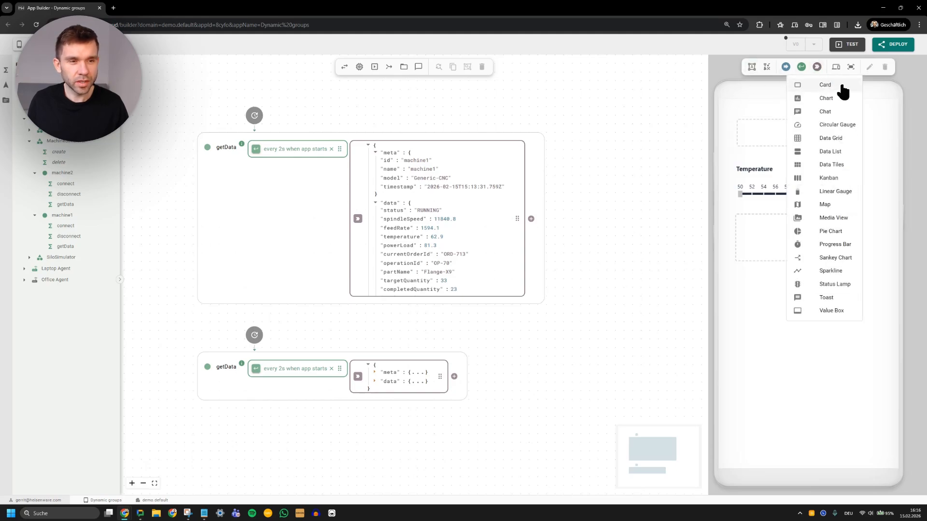
click(841, 87)
click(728, 110)
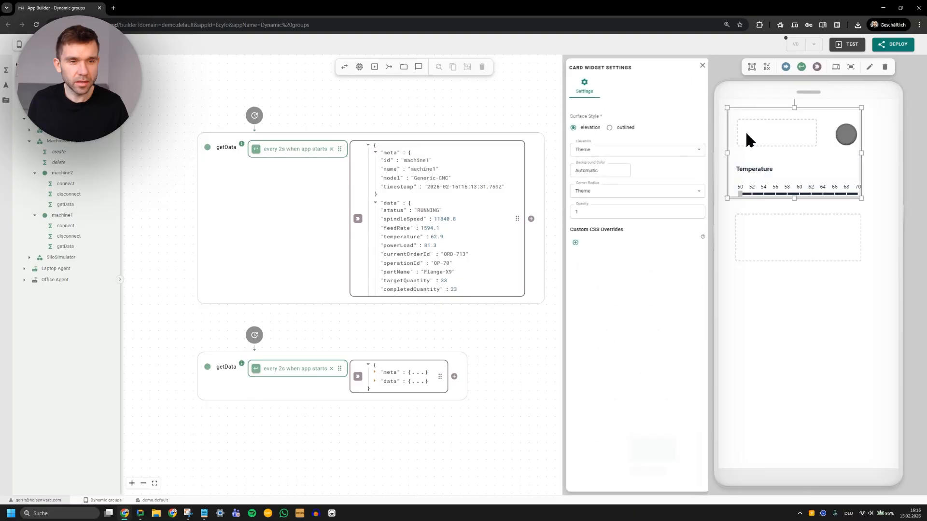
drag(860, 198, 879, 211)
drag(803, 211, 804, 271)
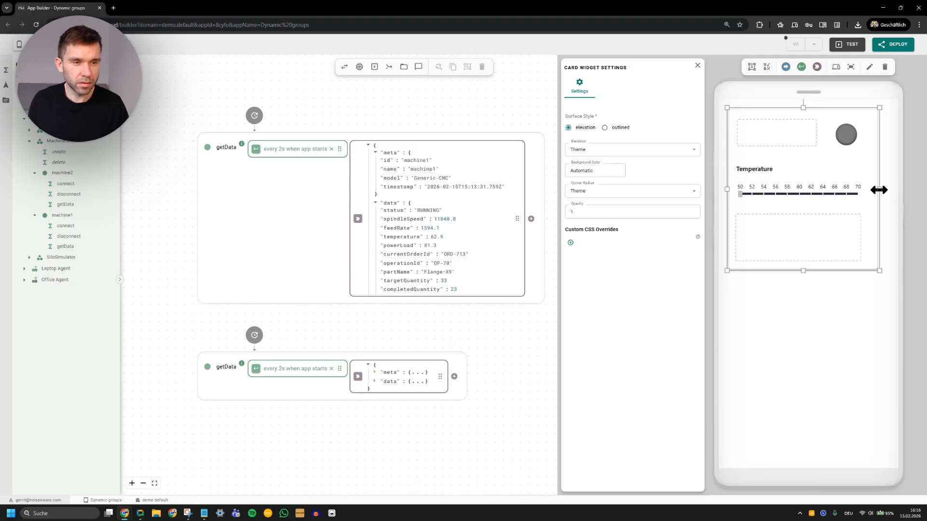
drag(879, 189, 873, 189)
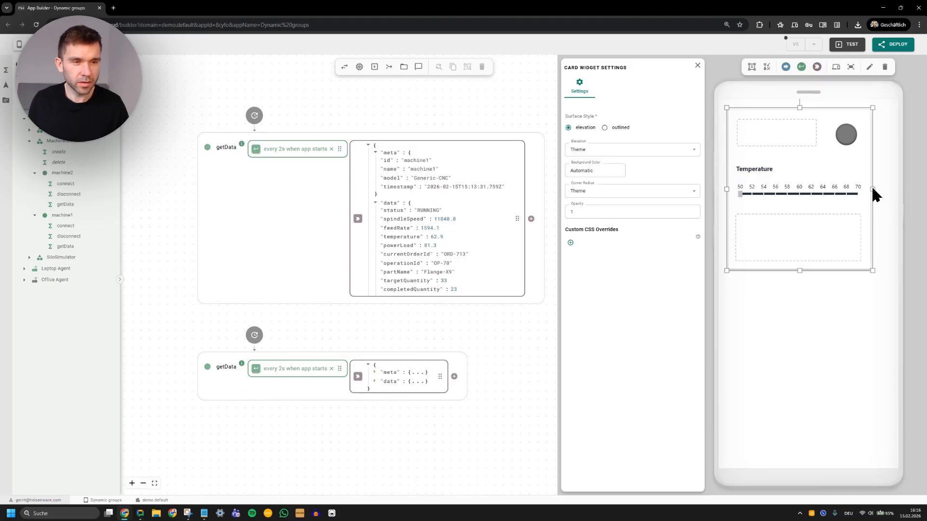
Step: Send the card to the back so it sits behind all the other widgets
right_click(867, 159)
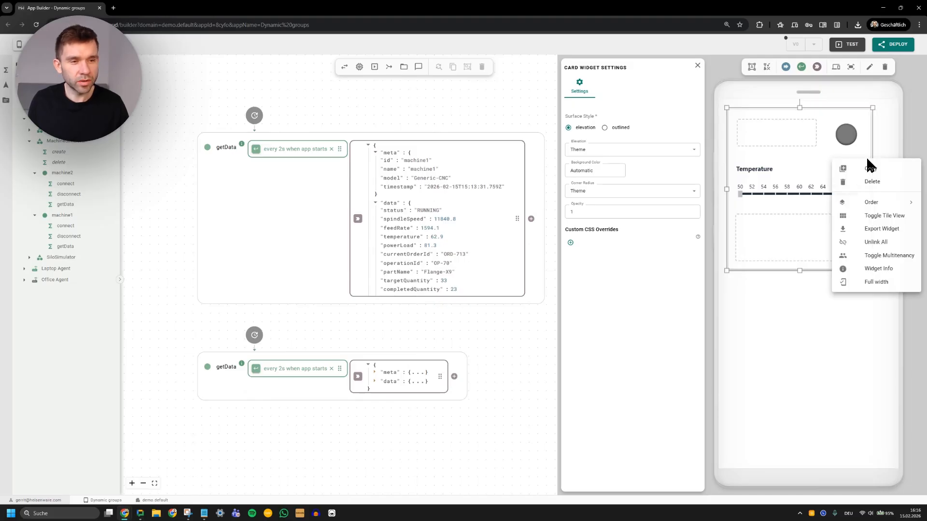
mouse_move(875, 205)
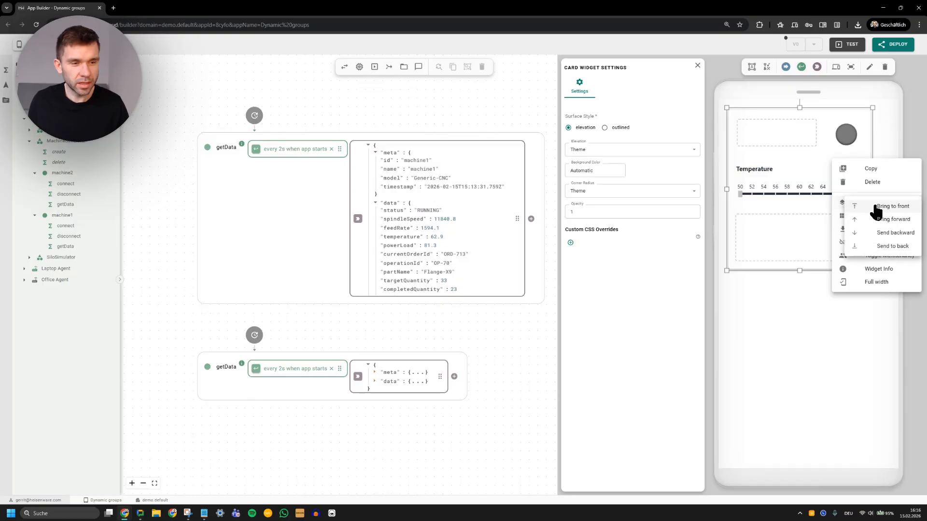
click(893, 246)
click(888, 288)
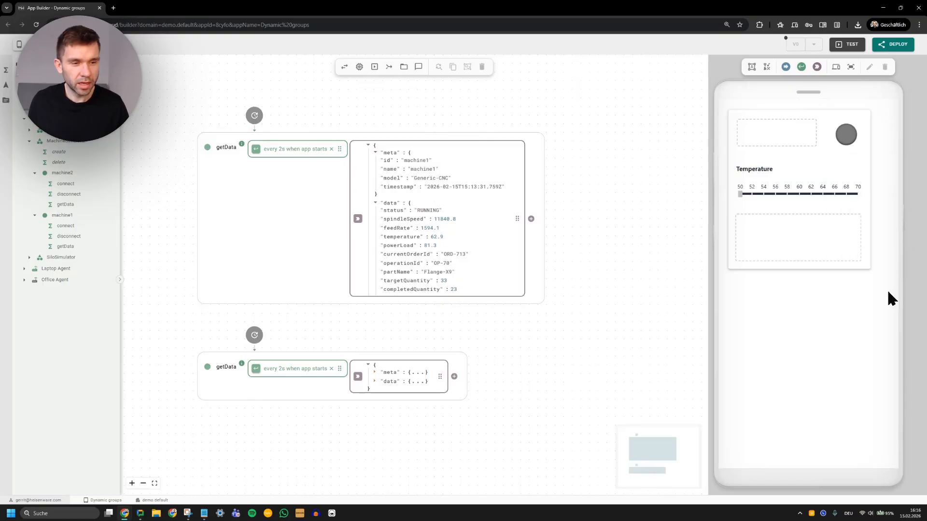
Step: Group the card with all the widgets on it and centre the group horizontally in the phone layout
drag(888, 292, 722, 107)
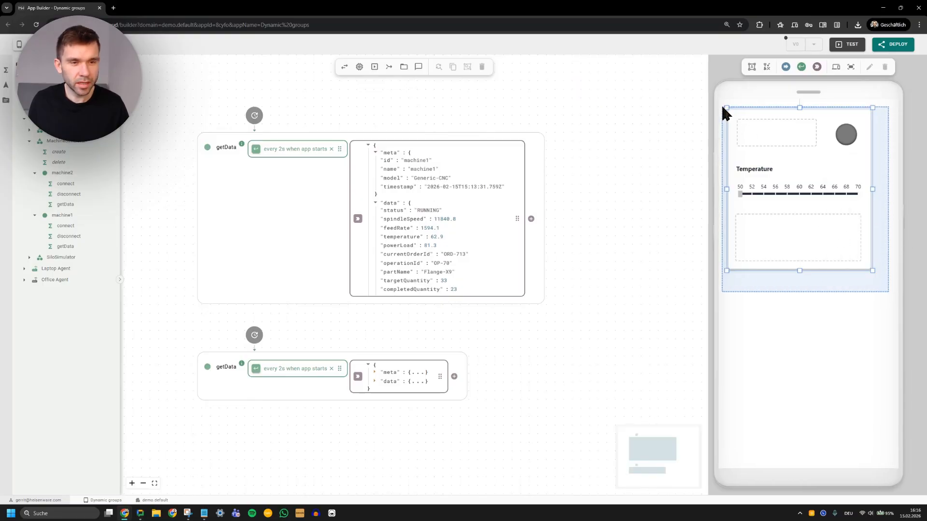
right_click(780, 165)
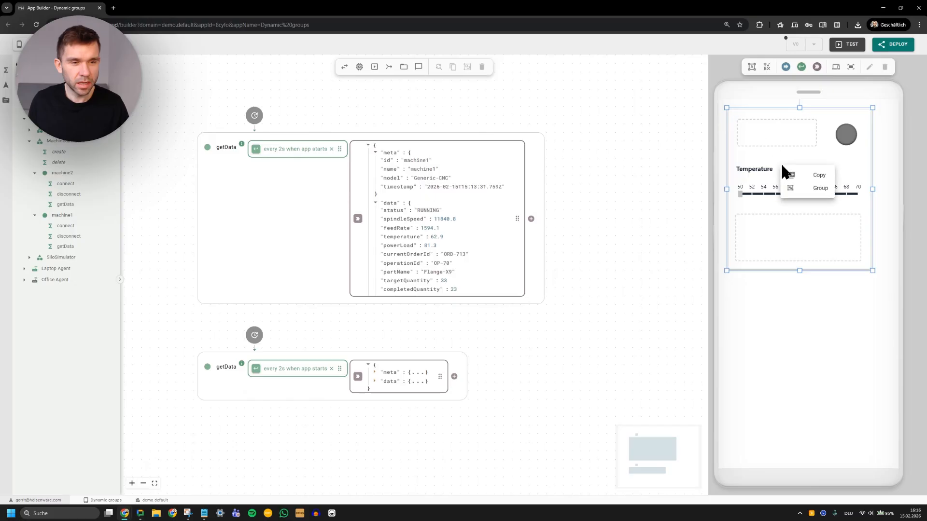
click(810, 189)
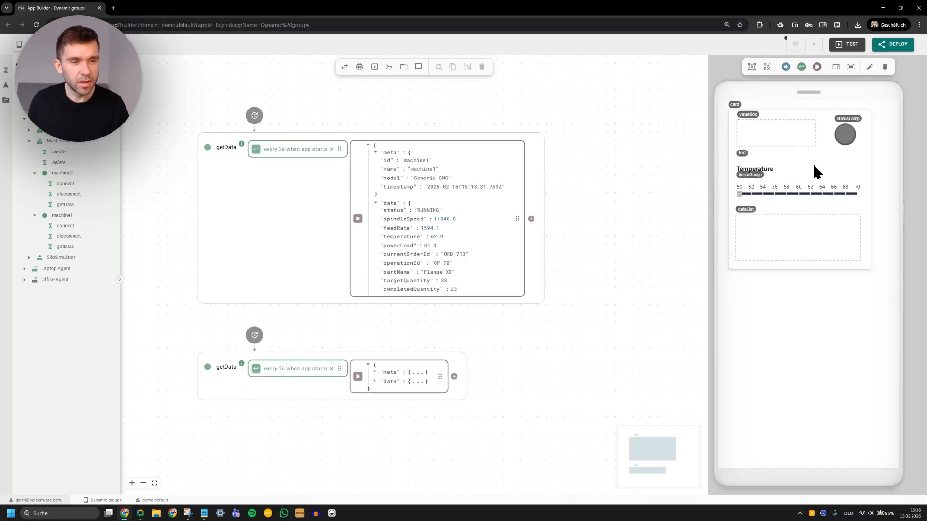
drag(814, 168, 803, 167)
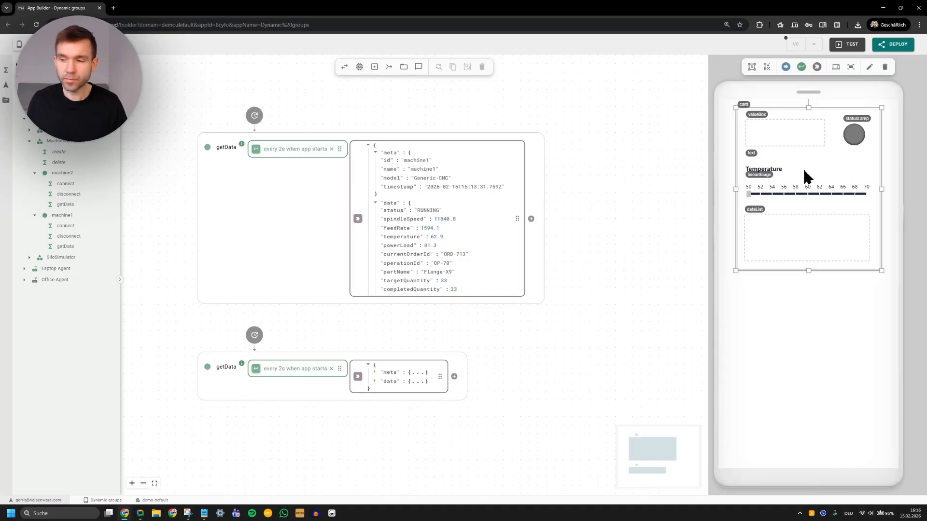
Step: Examine the data binding settings of the new widget group
double_click(812, 156)
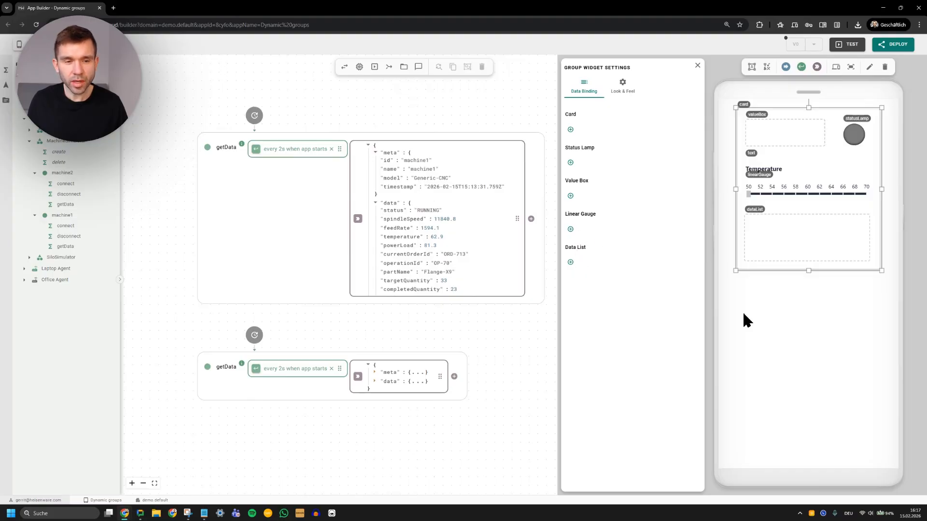
click(762, 311)
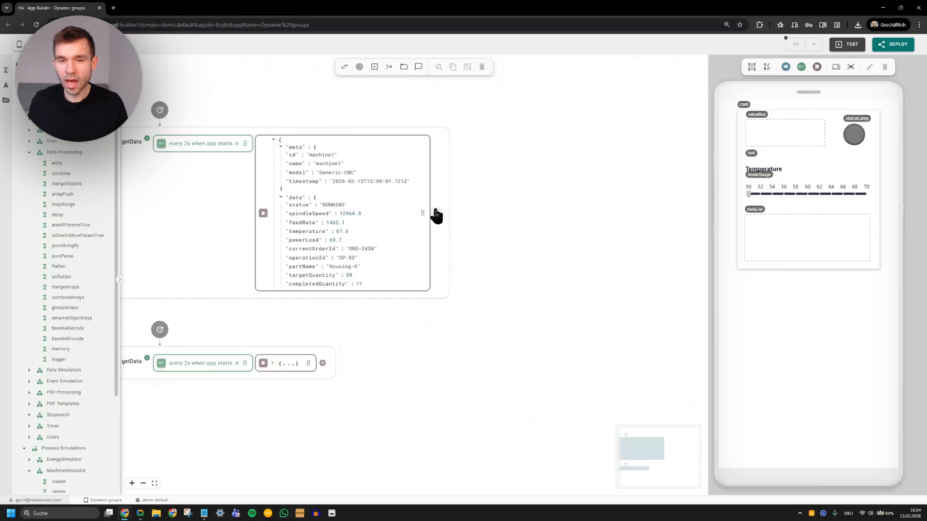
Step: Add an expression to machine1's getData output mapping name to meta.name, and status, temperature and a nested orderData (currentOrderId, partName) to their data fields
click(435, 213)
click(465, 229)
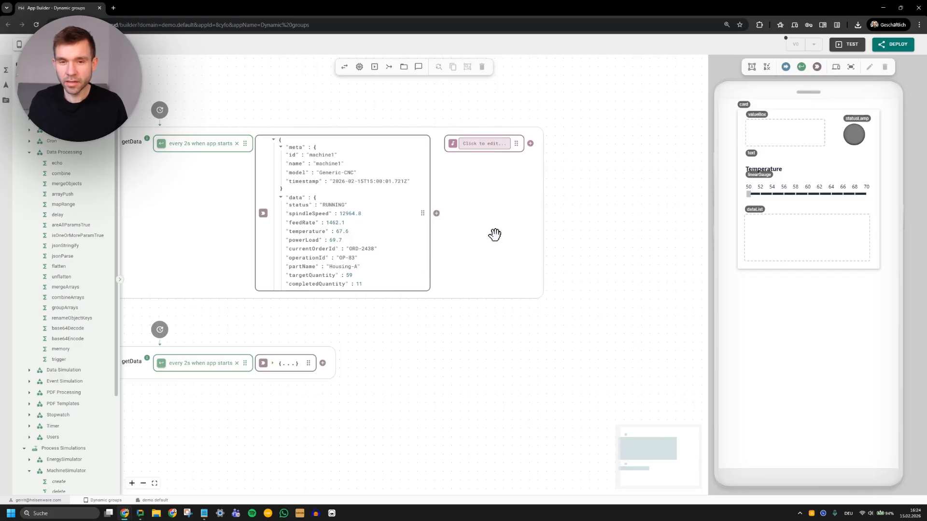
click(479, 147)
text({   "name": meta.name,   "status": data.status,   "temperature": data.temperature,   "orderData": {     "currentOrderId": data.currentOrderId,     "partName": data.partName   } })
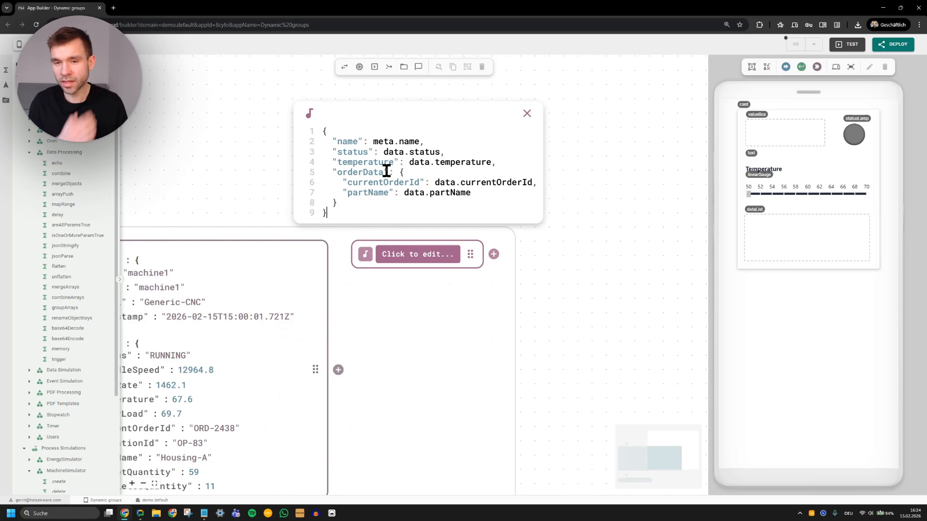
Step: Compare the expression's name, status, temperature and orderData mappings with the matching meta and data fields in the getData output
drag(195, 148, 273, 149)
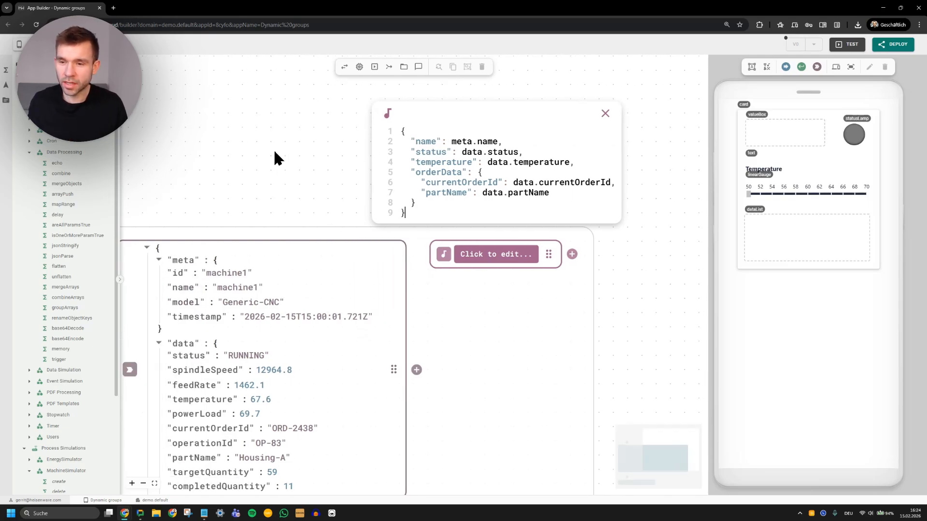
drag(415, 139, 456, 140)
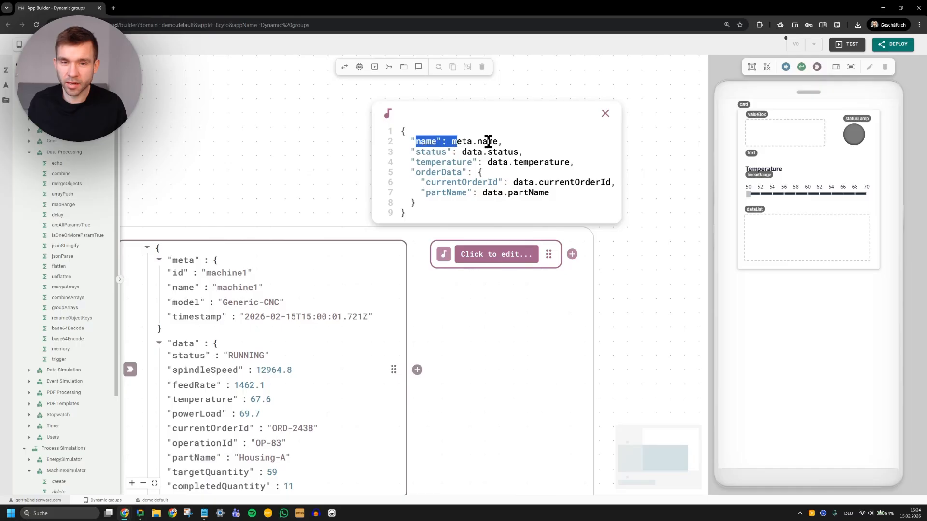
drag(513, 141, 455, 140)
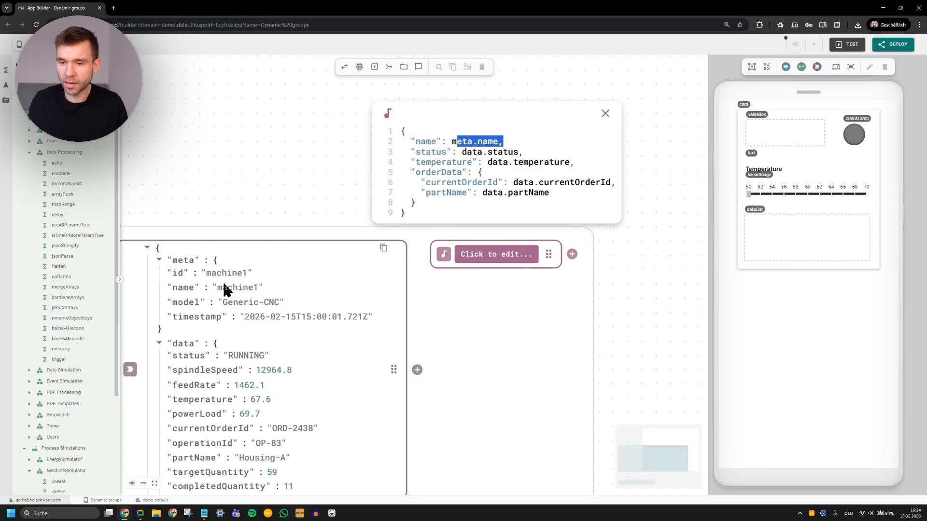
drag(412, 152, 477, 164)
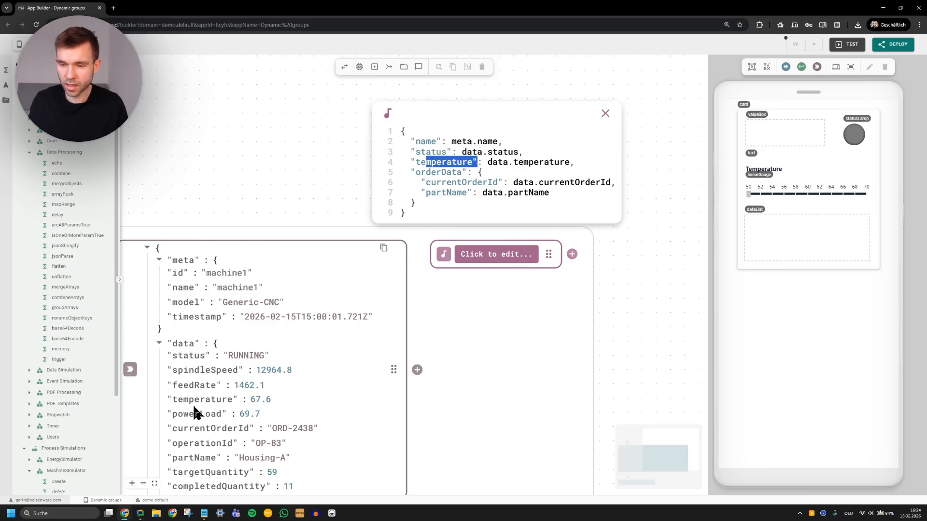
drag(189, 399, 236, 399)
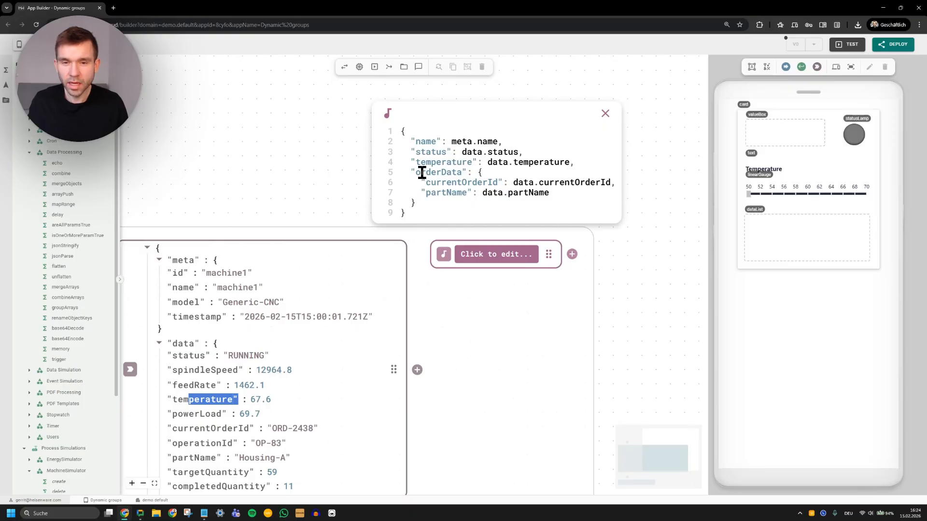
drag(422, 172, 555, 192)
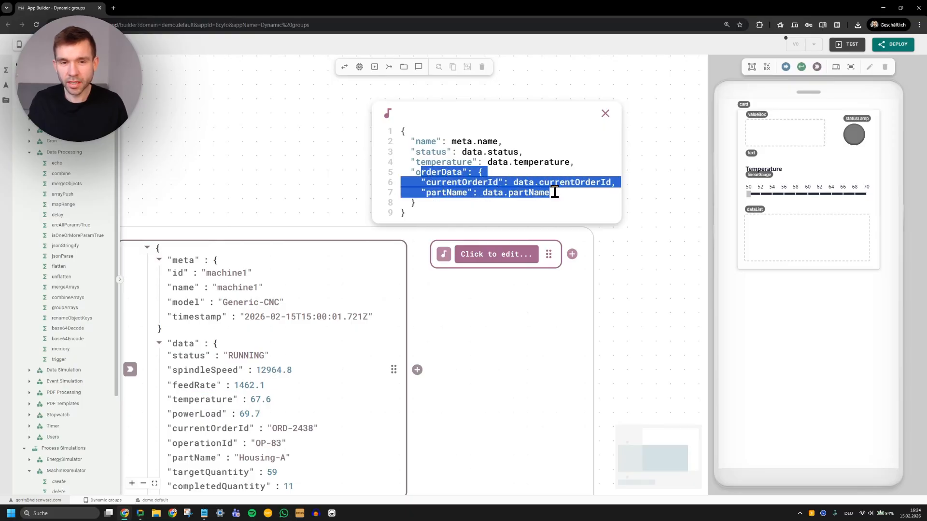
click(519, 189)
double_click(441, 173)
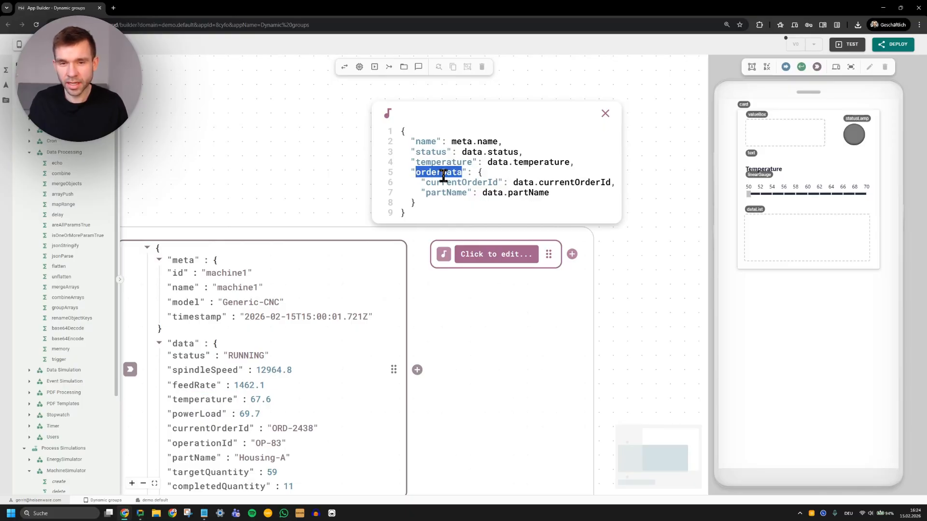
drag(514, 183, 610, 182)
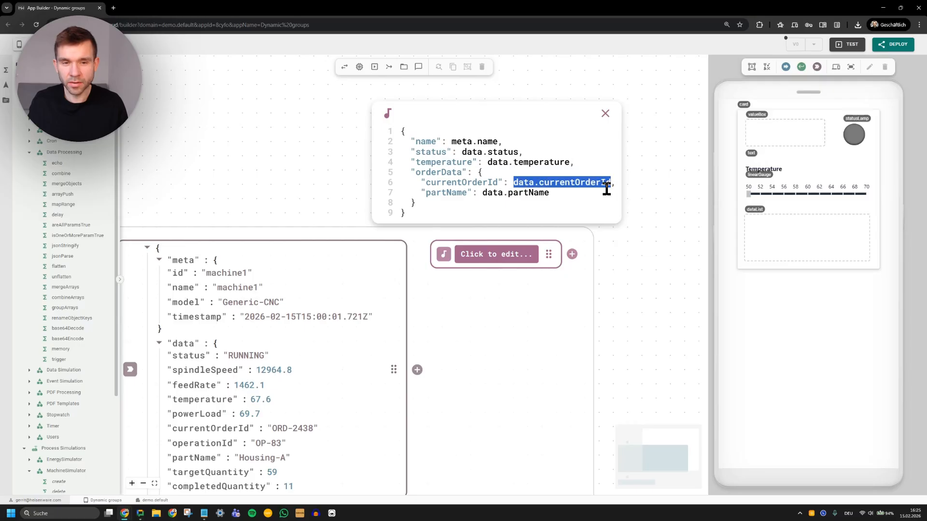
drag(482, 193, 557, 197)
scroll(220, 430, down, 1)
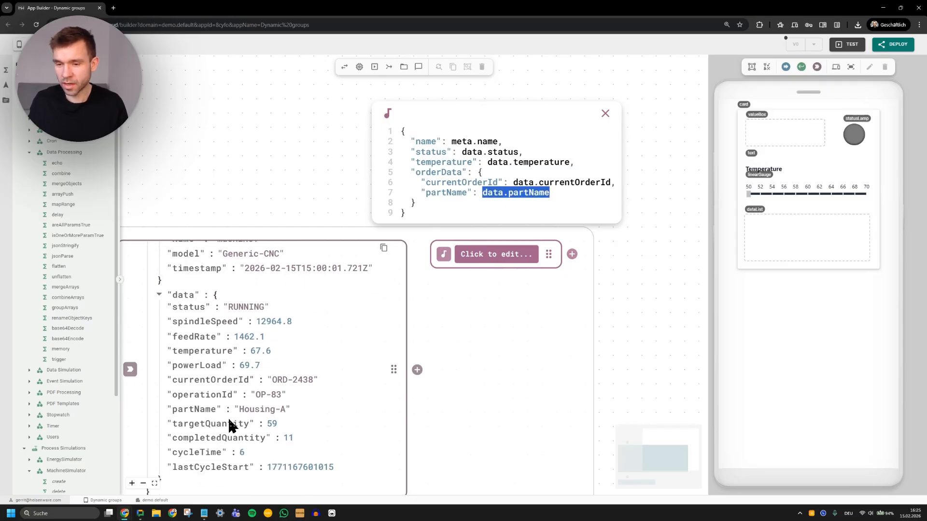
Step: Evaluate the expression on machine1's getData output
click(392, 113)
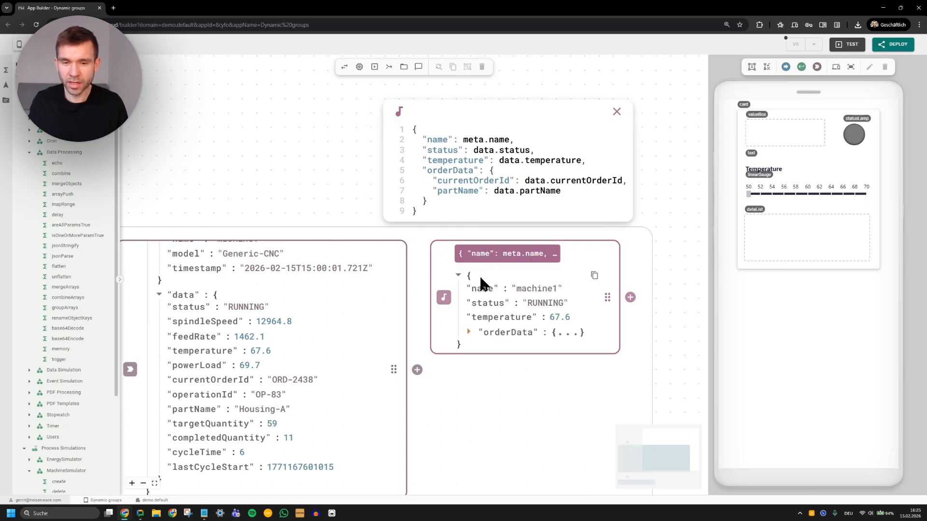
Step: Expand the nested orderData in the result of machine1's expression
click(560, 333)
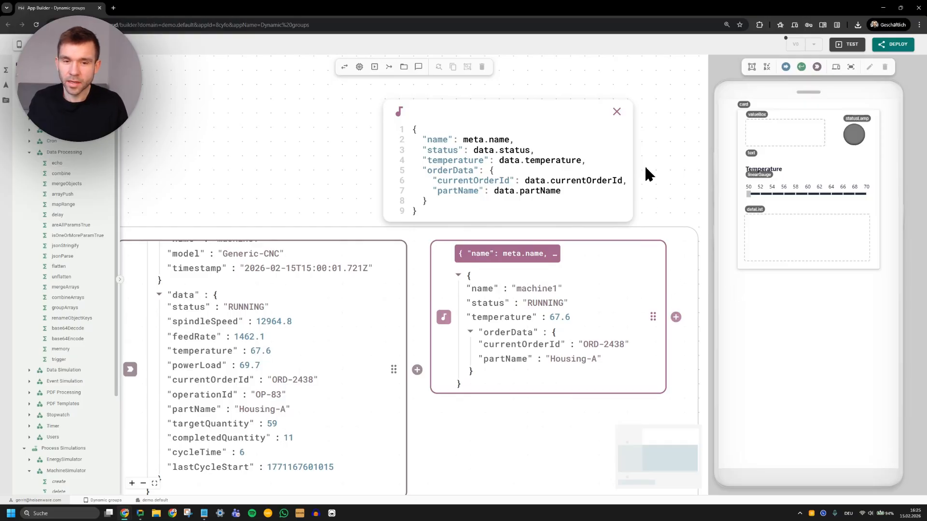
scroll(645, 165, down, 5)
scroll(471, 410, up, 3)
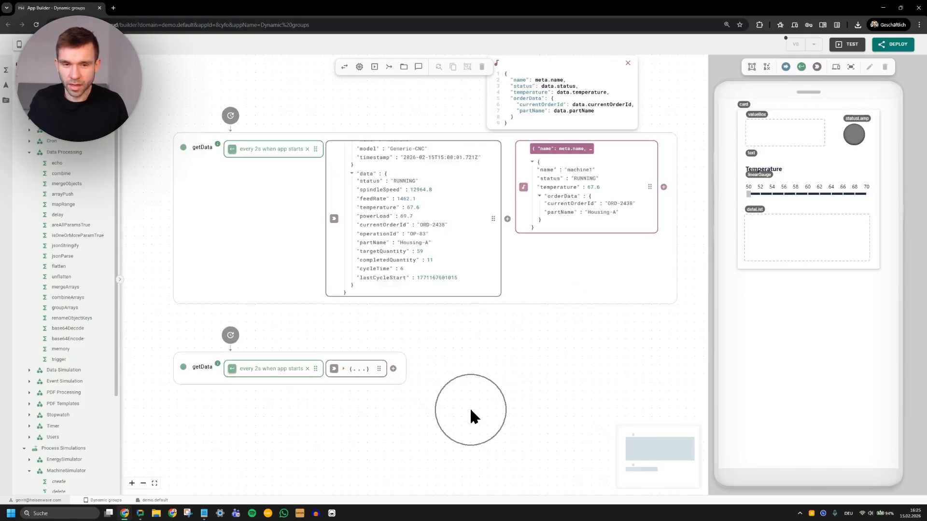
Step: Copy machine1's full expression into a new expression added to machine2's getData output
scroll(471, 410, right, 3)
scroll(470, 411, up, 2)
key(ctrl+a)
key(ctrl+c)
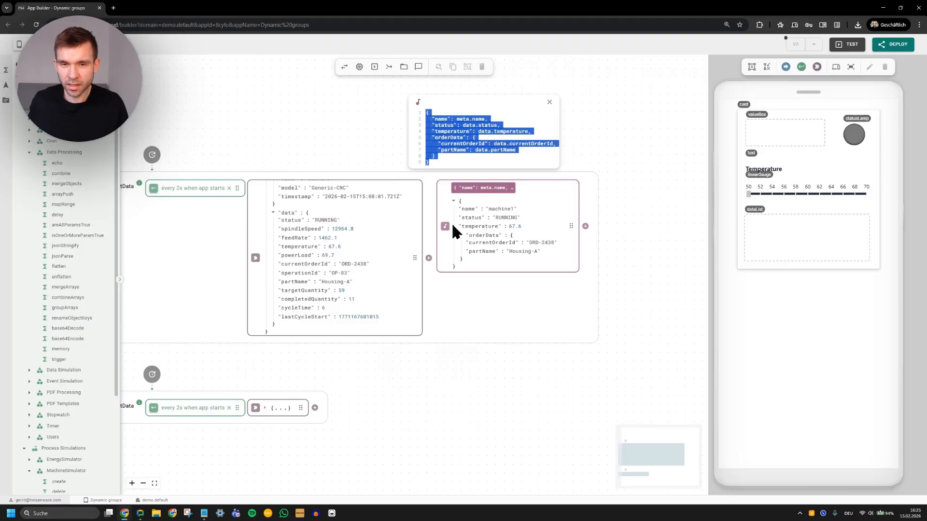
click(315, 408)
click(370, 421)
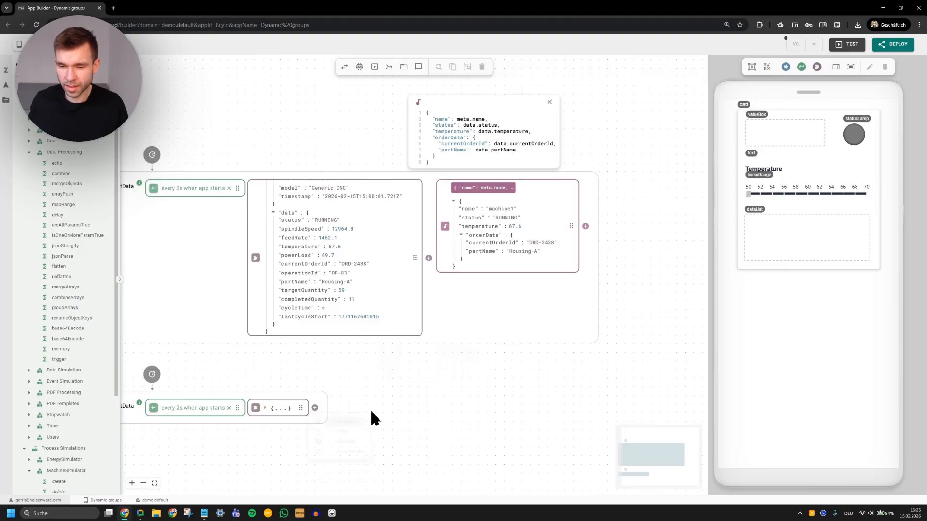
click(381, 407)
key(ctrl+v)
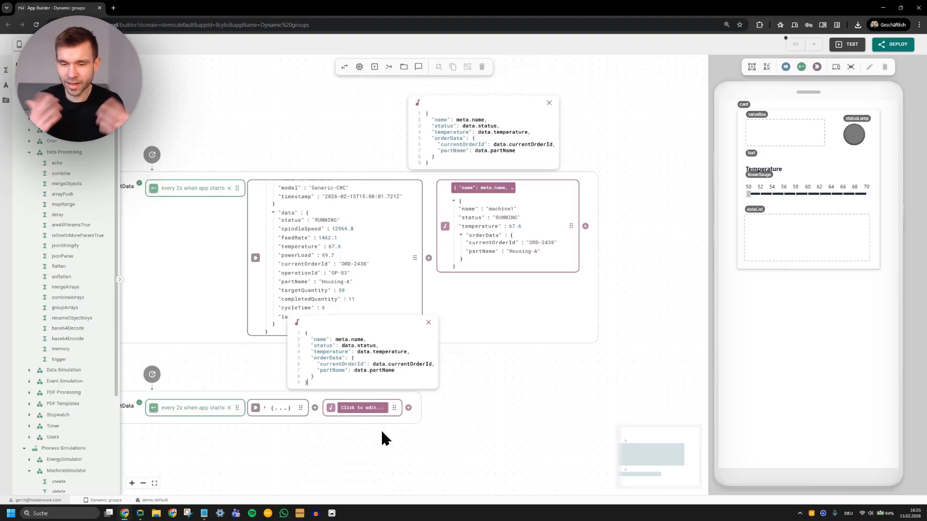
Step: Evaluate machine2's expression and expand its result down to orderData for comparison with machine1's
click(331, 408)
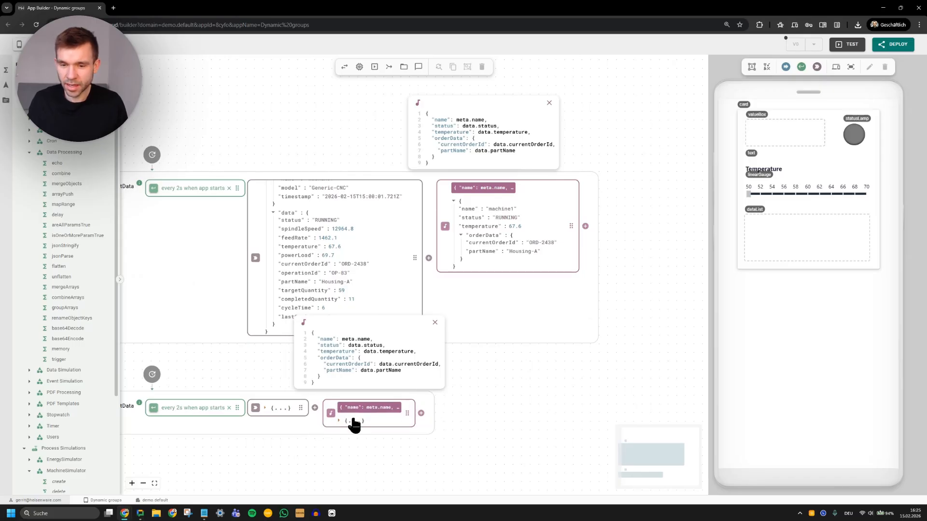
click(353, 420)
scroll(503, 434, down, 2)
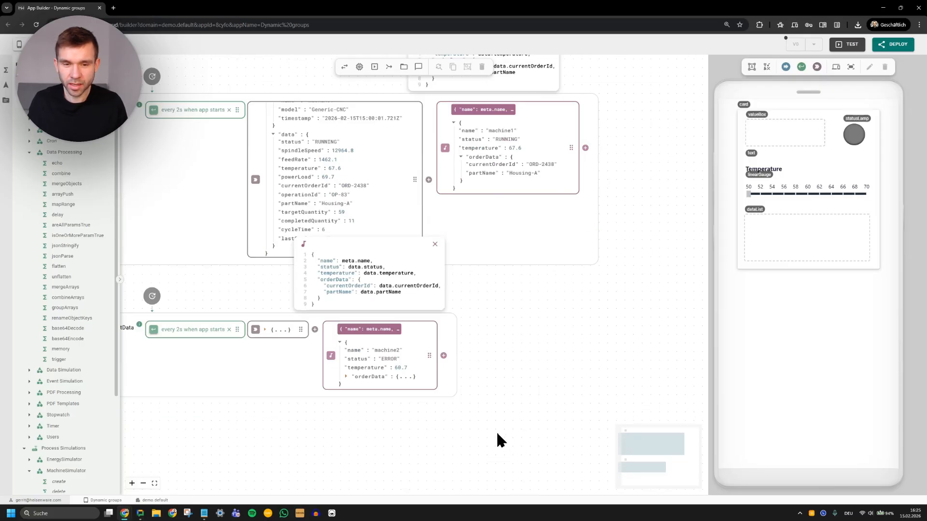
click(401, 377)
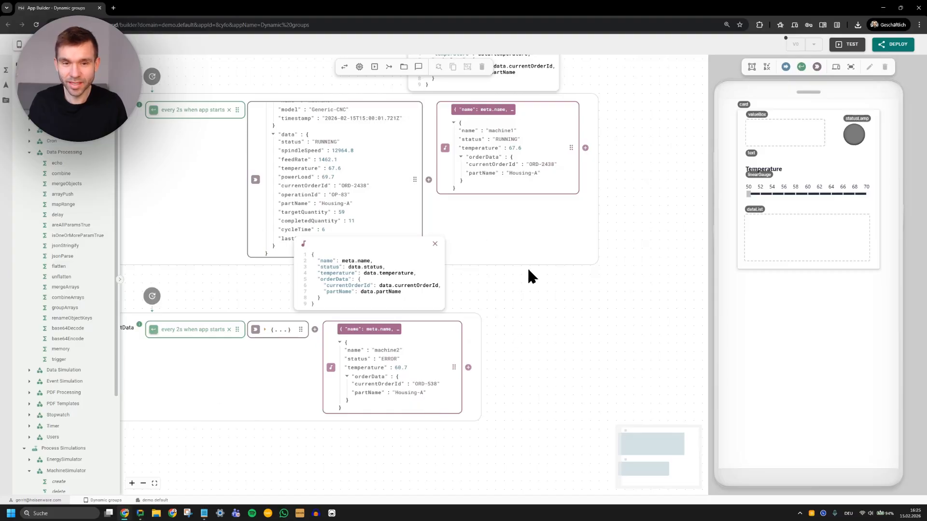
drag(552, 170, 556, 165)
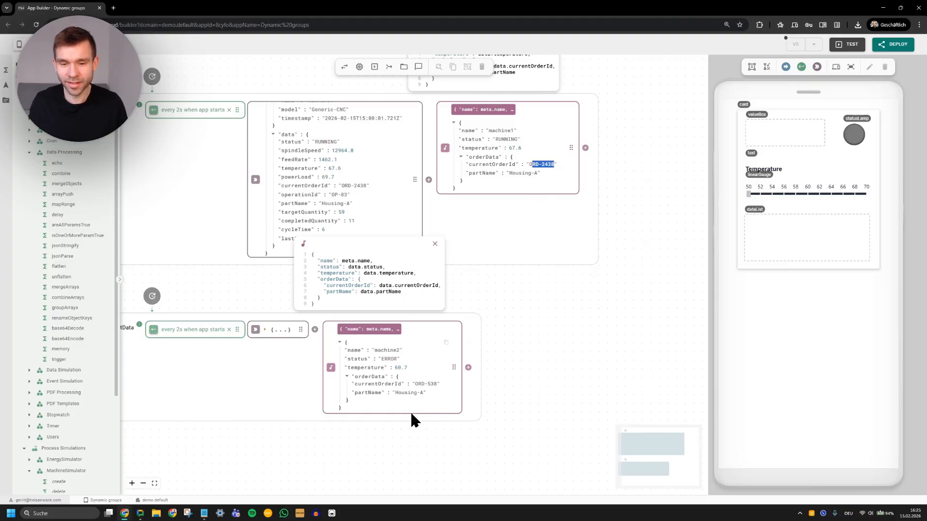
click(381, 355)
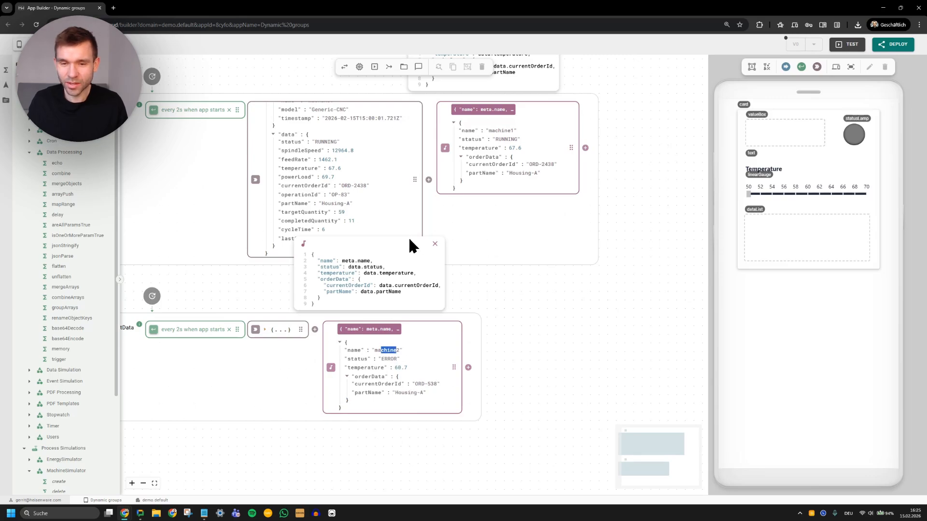
Step: Close the expression editors of both getData outputs
scroll(451, 244, up, 3)
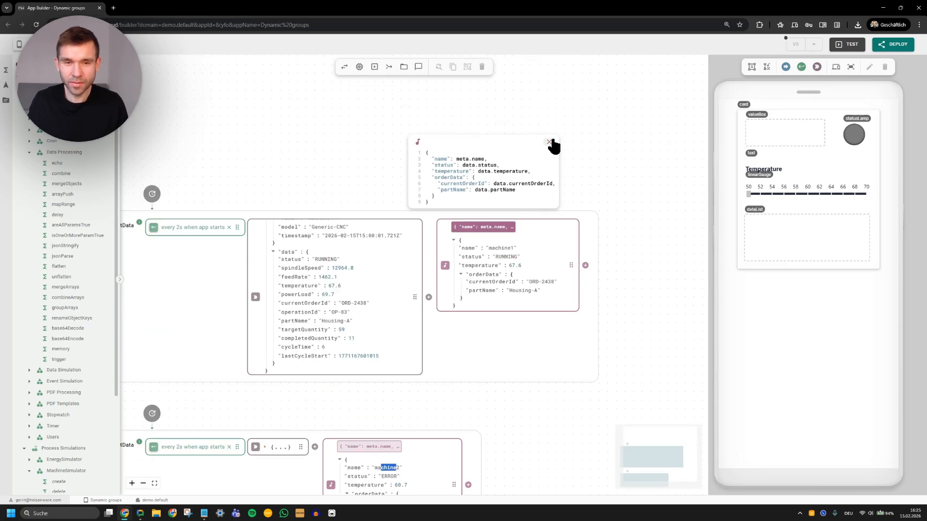
scroll(572, 157, down, 3)
scroll(563, 298, down, 1)
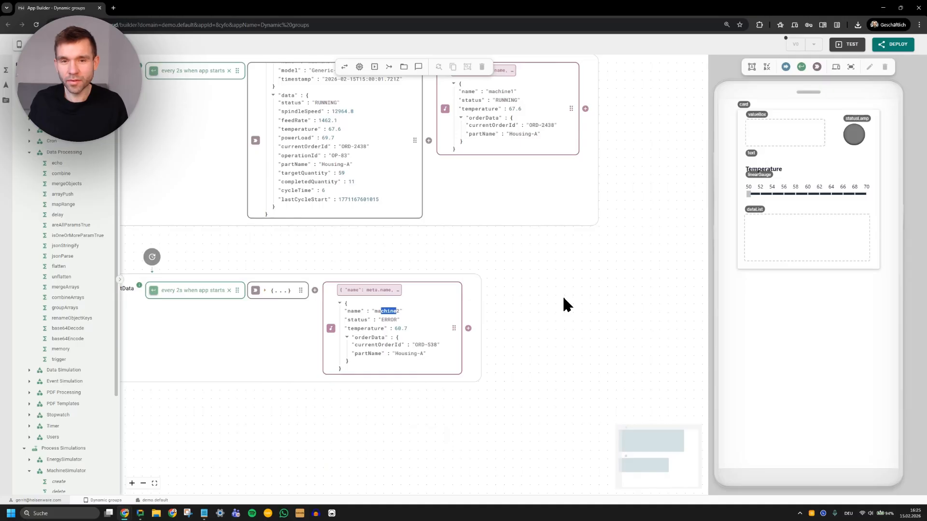
Step: Add a combine function to the free canvas area below the two getData flows
scroll(563, 298, right, 2)
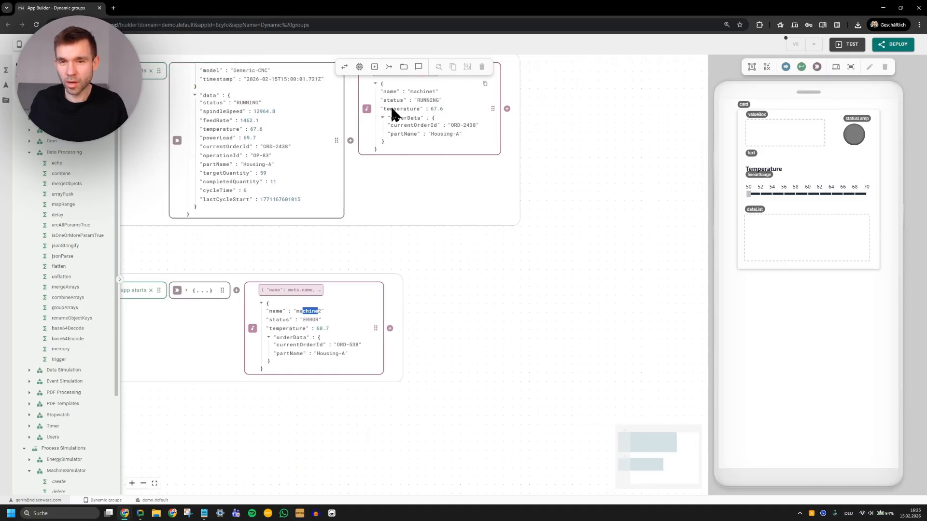
click(757, 265)
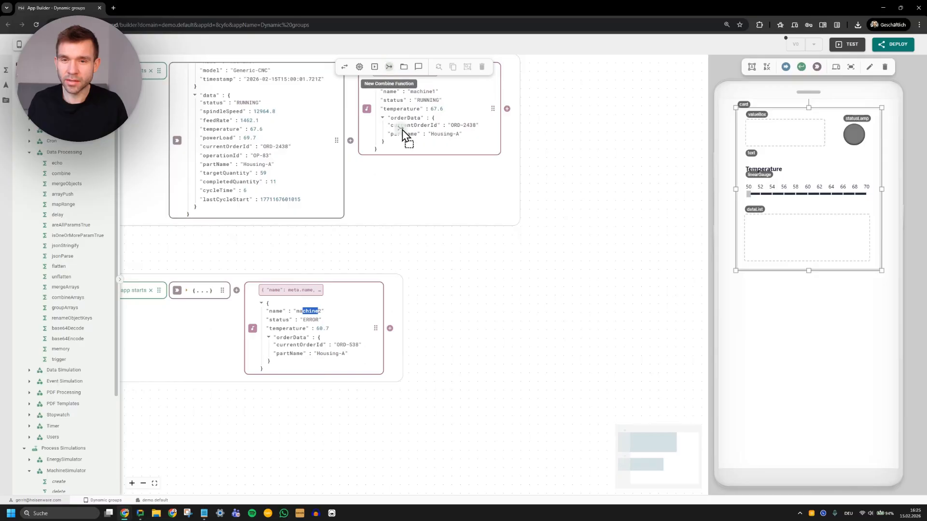
scroll(477, 361, down, 1)
scroll(477, 361, down, 1)
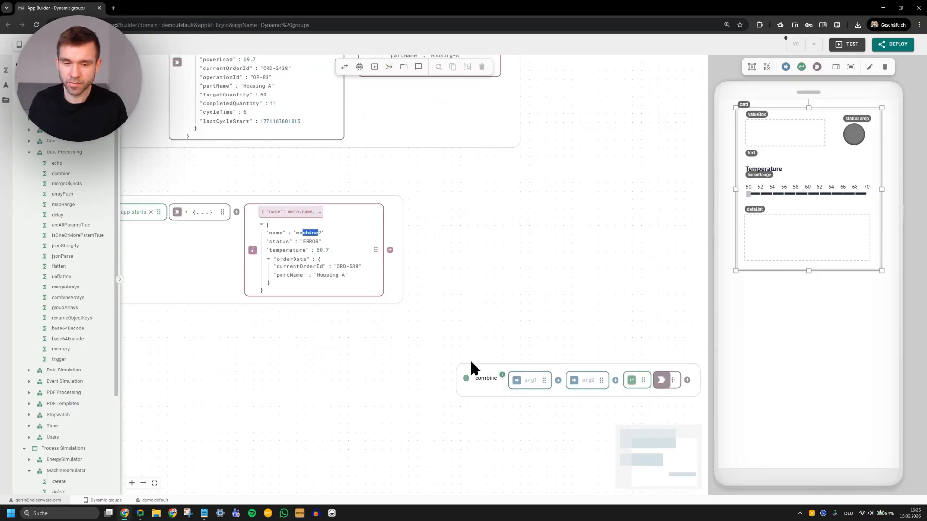
drag(468, 385, 362, 389)
scroll(477, 236, up, 1)
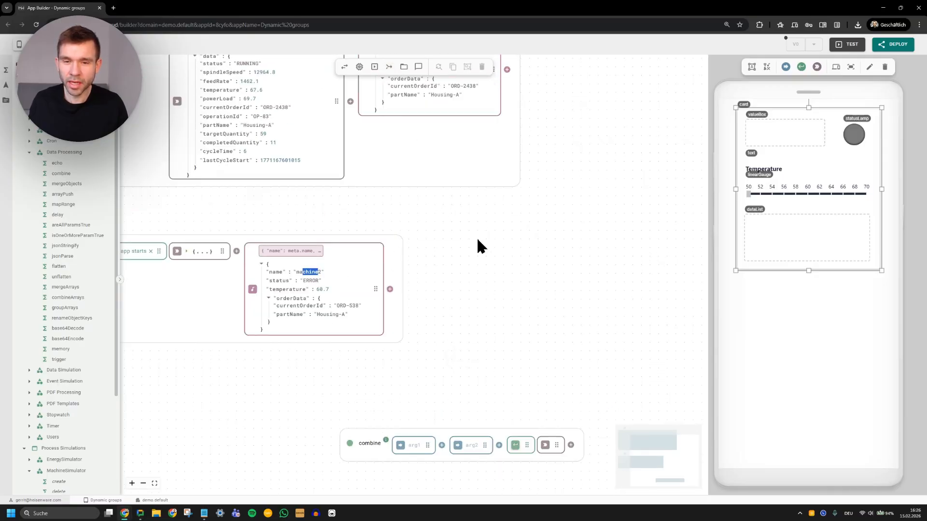
scroll(434, 245, down, 1)
drag(376, 247, 410, 405)
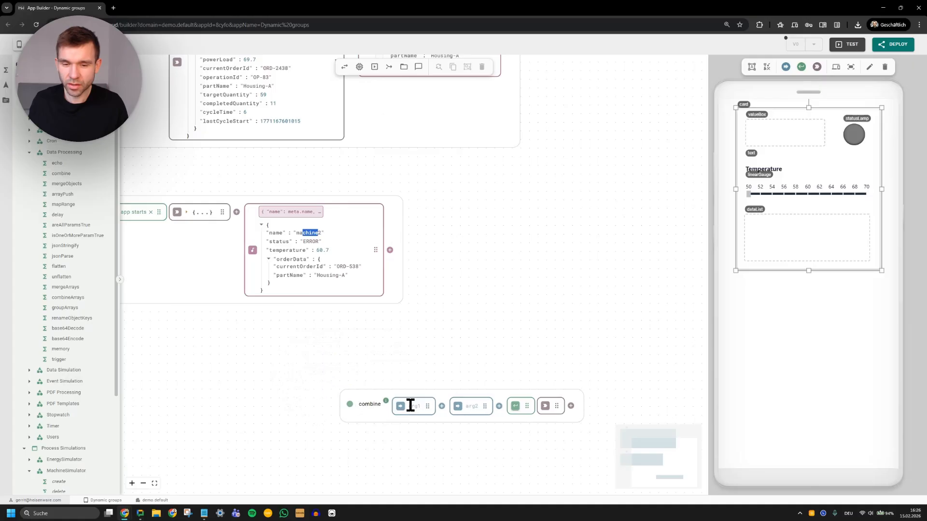
scroll(466, 309, up, 3)
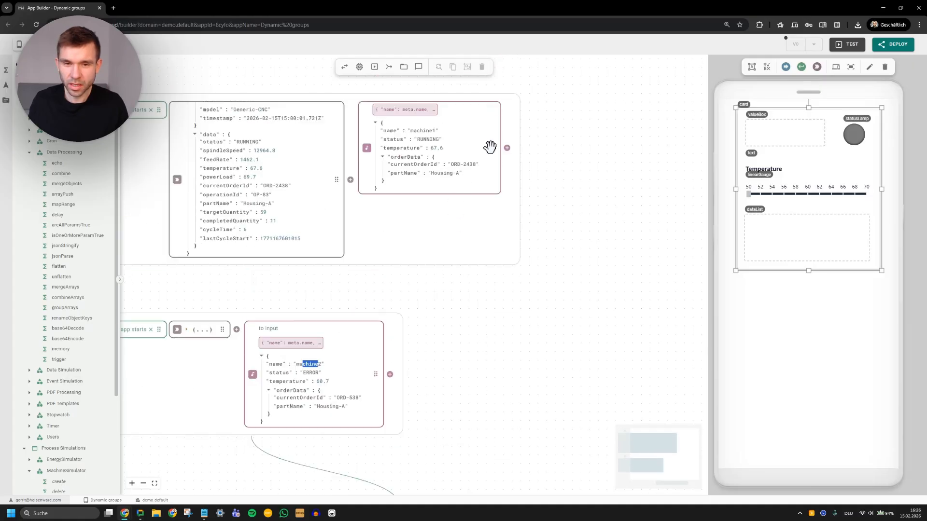
scroll(490, 309, down, 2)
scroll(491, 305, down, 1)
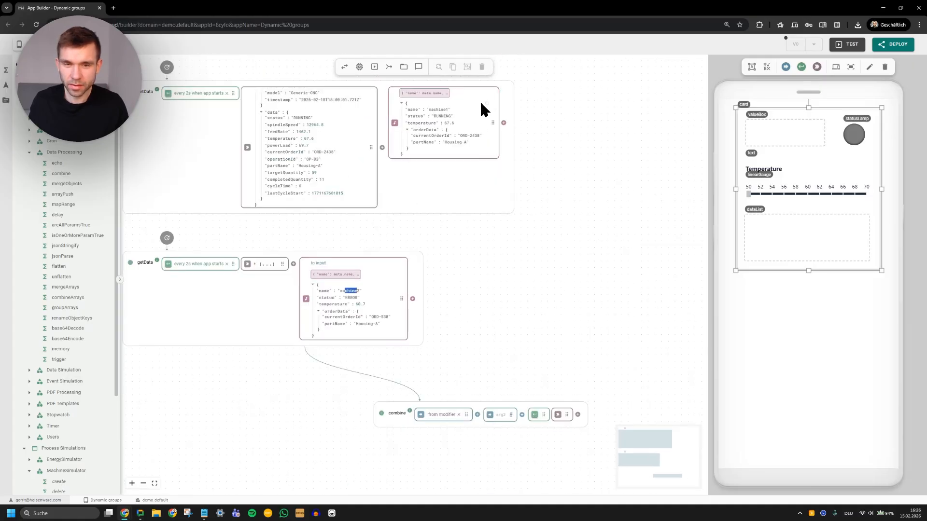
drag(492, 123, 499, 415)
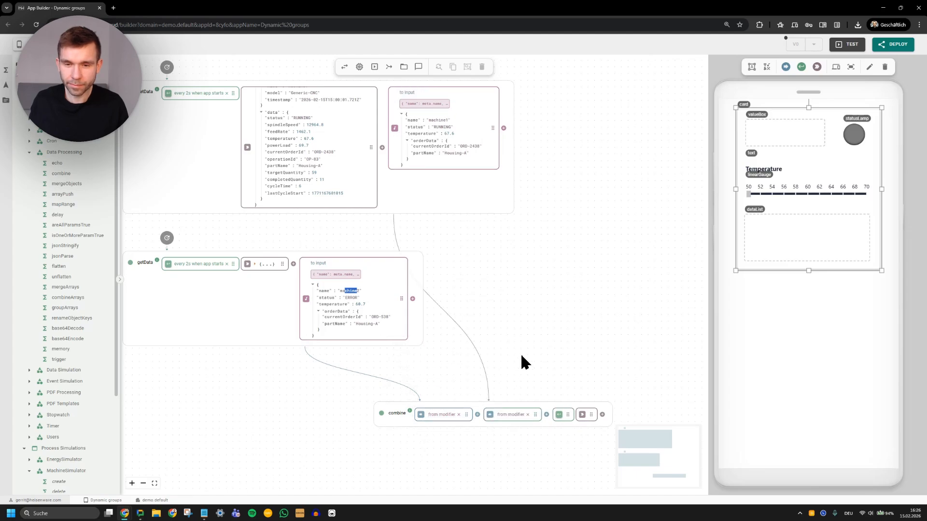
click(459, 413)
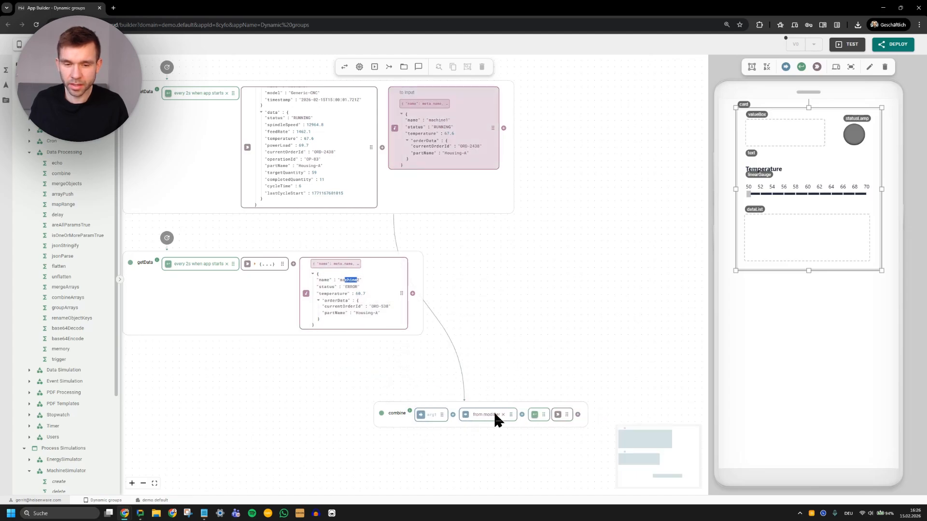
click(501, 415)
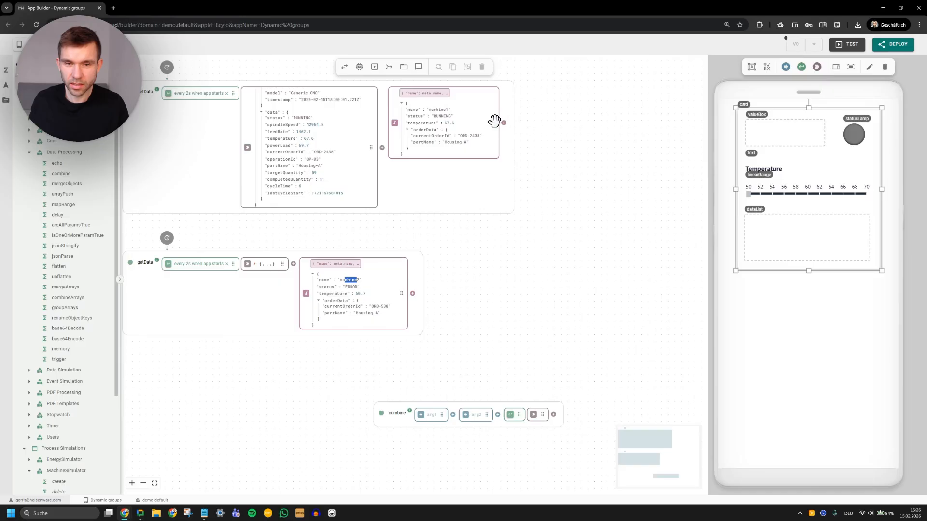
Step: Feed machine1's expression result into combine's first argument and machine2's into its second, with both inputs triggering combine on update
drag(493, 123, 440, 414)
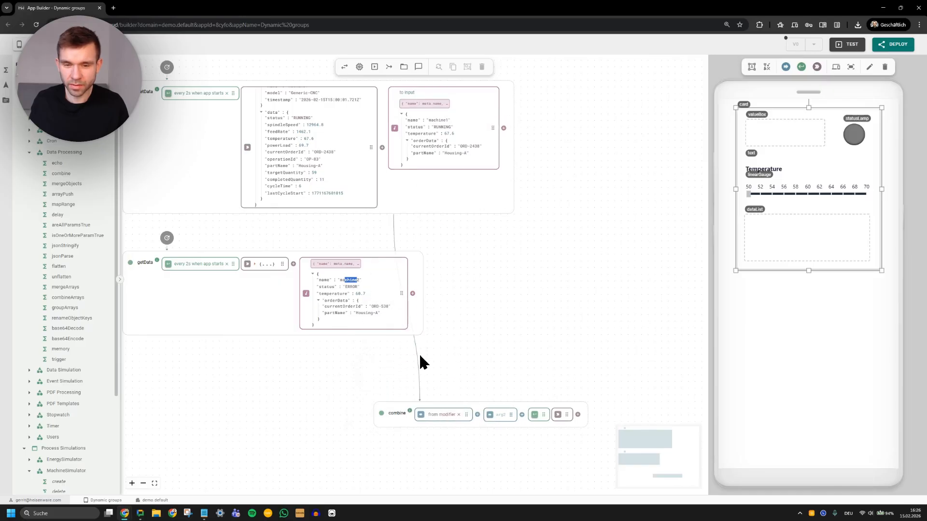
drag(401, 291, 572, 420)
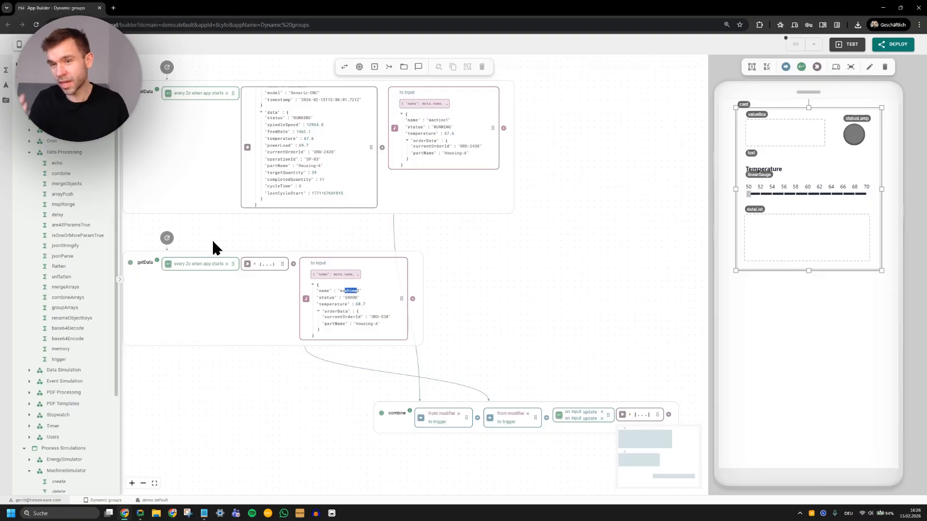
Step: Start the app test and expand both machine entries in combine's output array
click(847, 44)
scroll(586, 253, right, 3)
scroll(582, 263, down, 3)
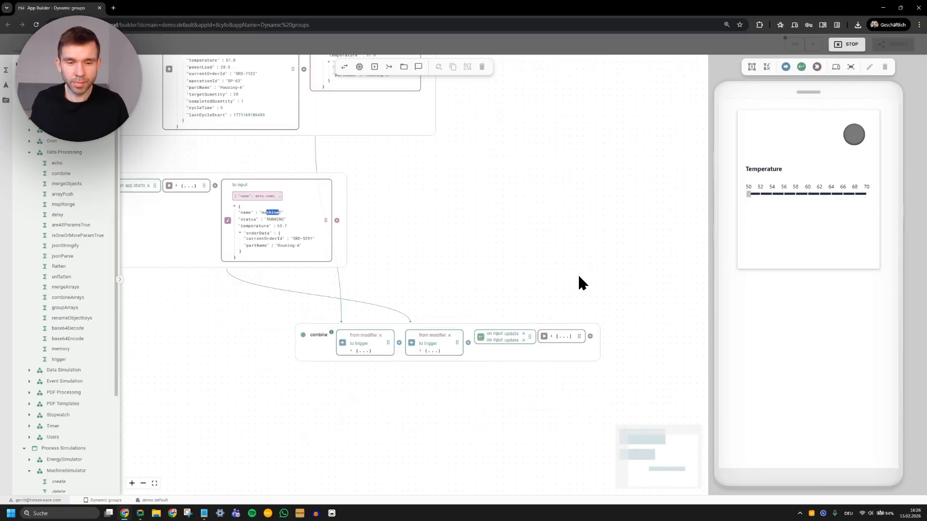
click(563, 338)
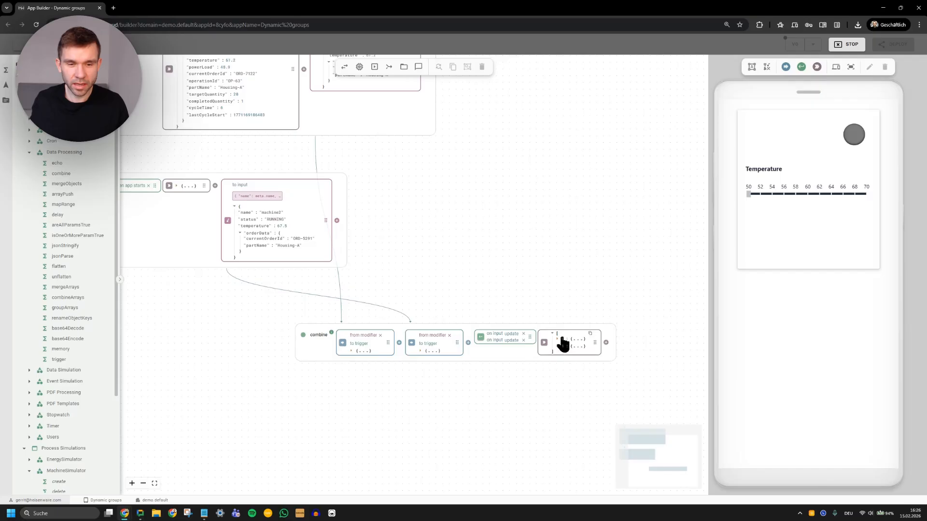
click(573, 339)
click(578, 379)
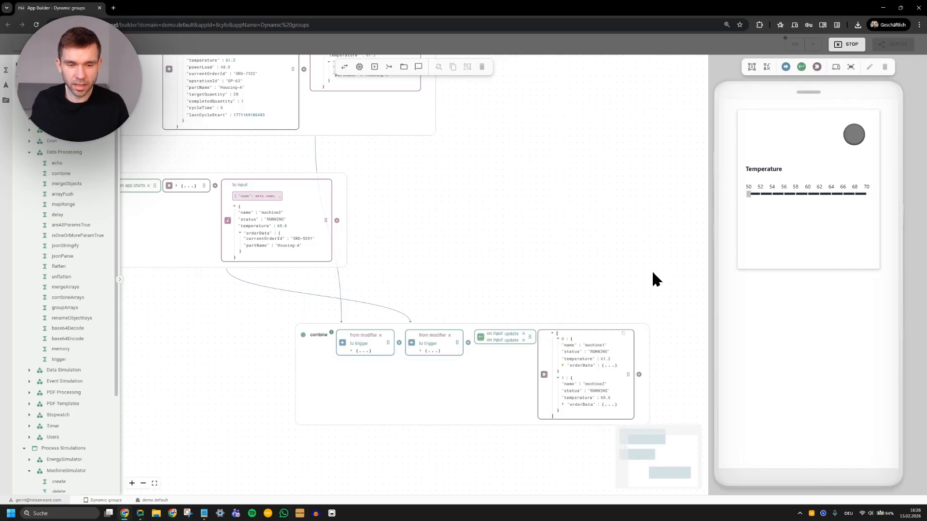
Step: Examine the orderData of both machine entries in combine's output, and stop the app test
scroll(652, 264, down, 2)
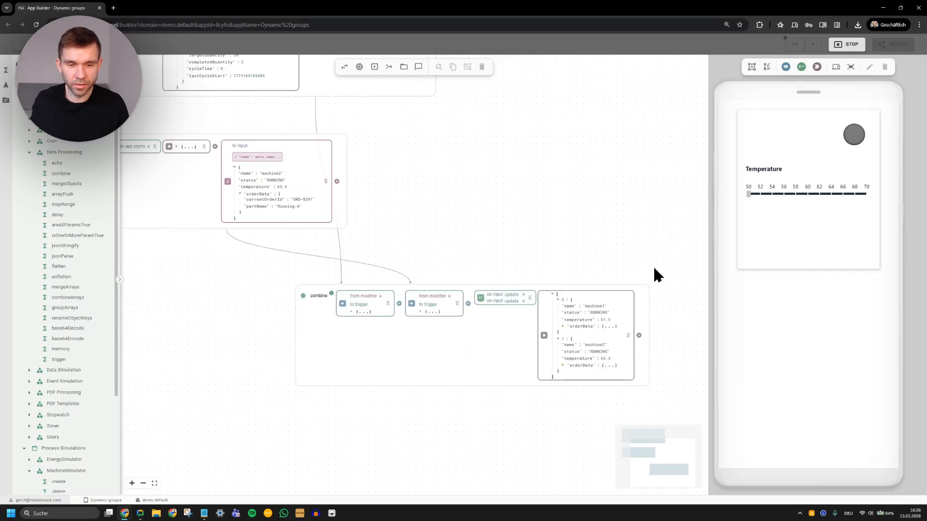
click(603, 327)
click(601, 385)
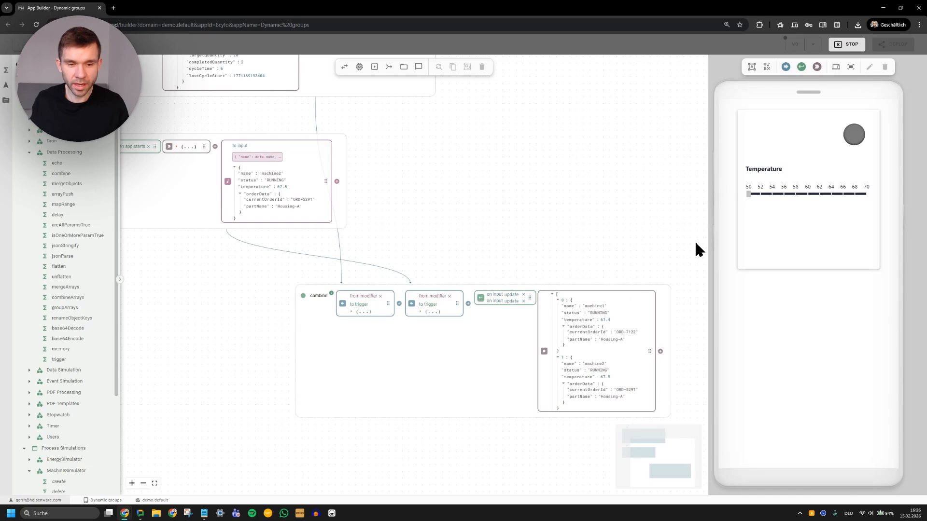
scroll(660, 253, up, 3)
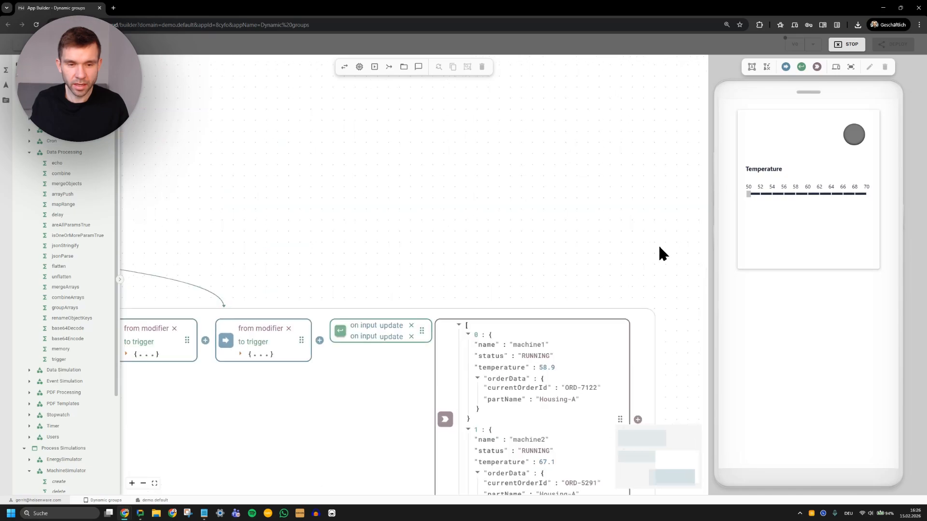
click(845, 45)
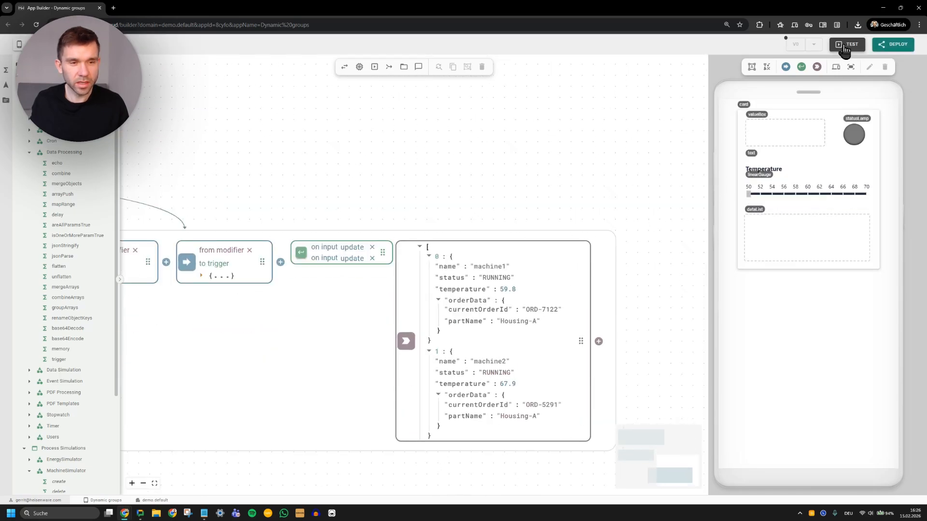
Step: Bind combine's output to the data property of the card group and expand the bound array
click(737, 262)
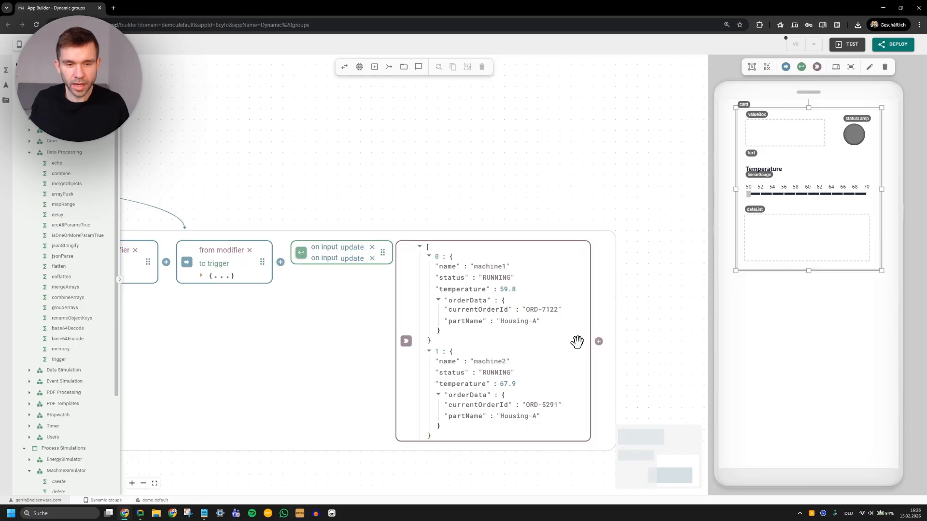
scroll(626, 314, down, 1)
scroll(612, 321, right, 2)
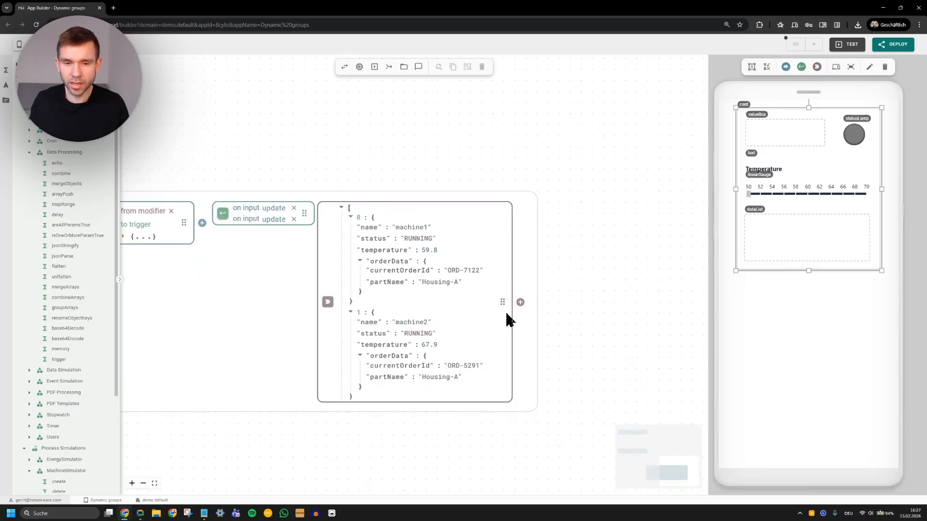
drag(502, 302, 800, 201)
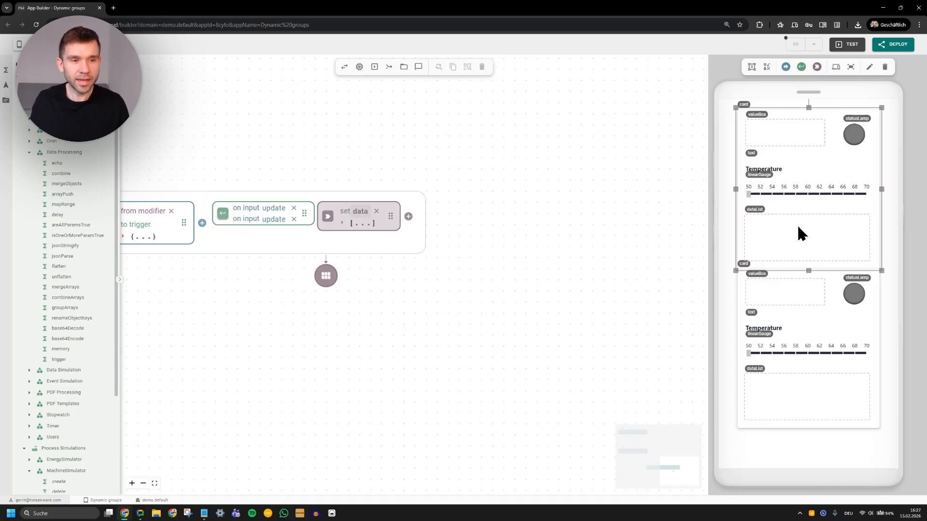
click(362, 223)
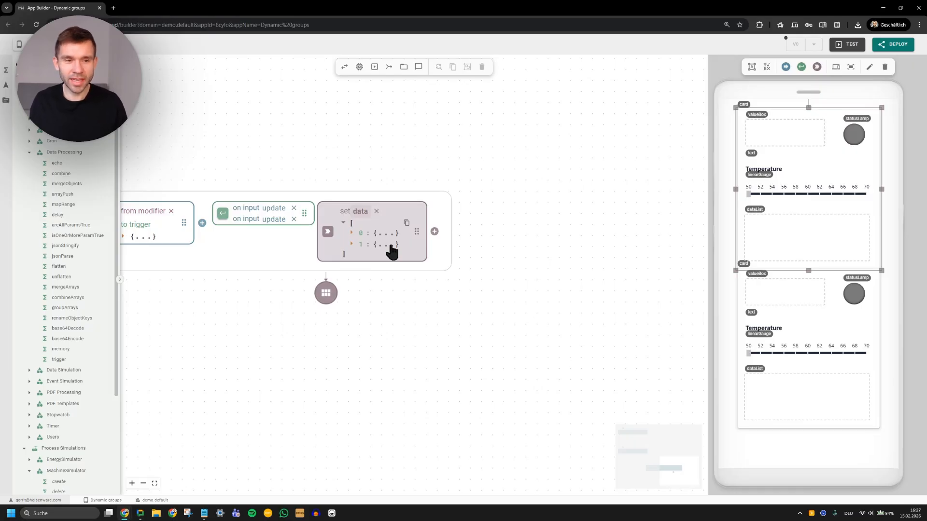
Step: Open the card group's data binding settings and expand the first machine entry of the bound array, including its orderData
click(812, 209)
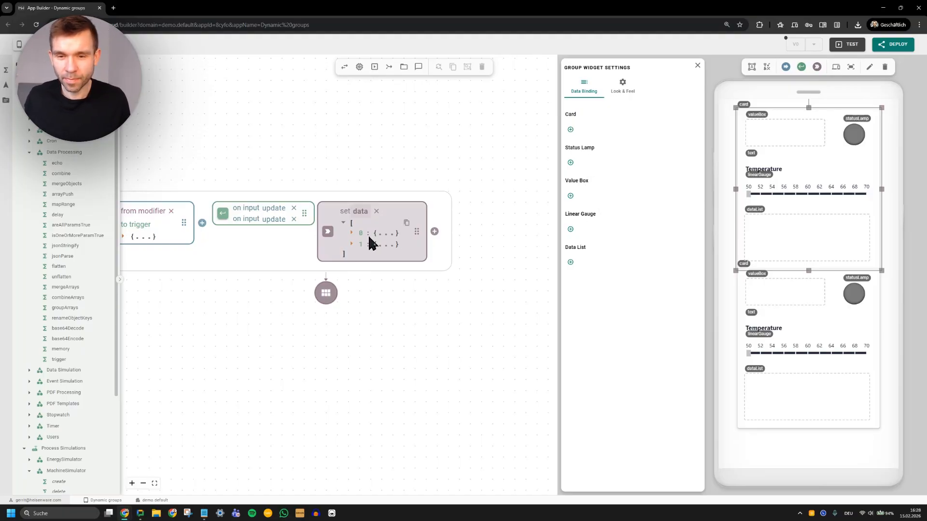
click(383, 233)
click(431, 279)
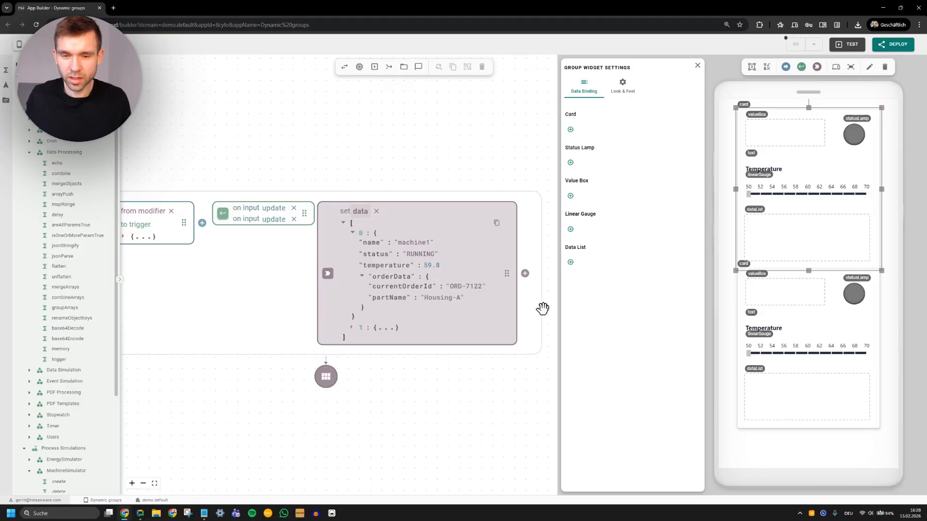
click(571, 129)
click(603, 155)
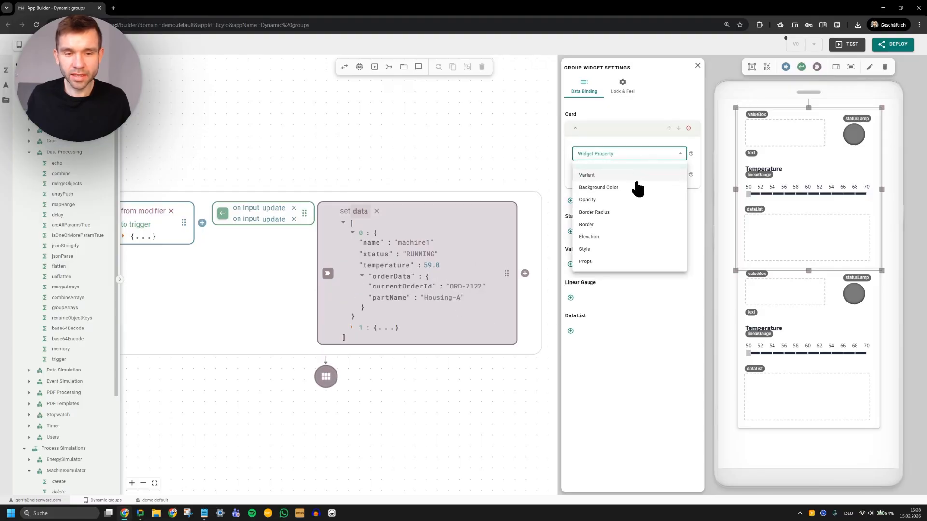
click(625, 152)
click(689, 128)
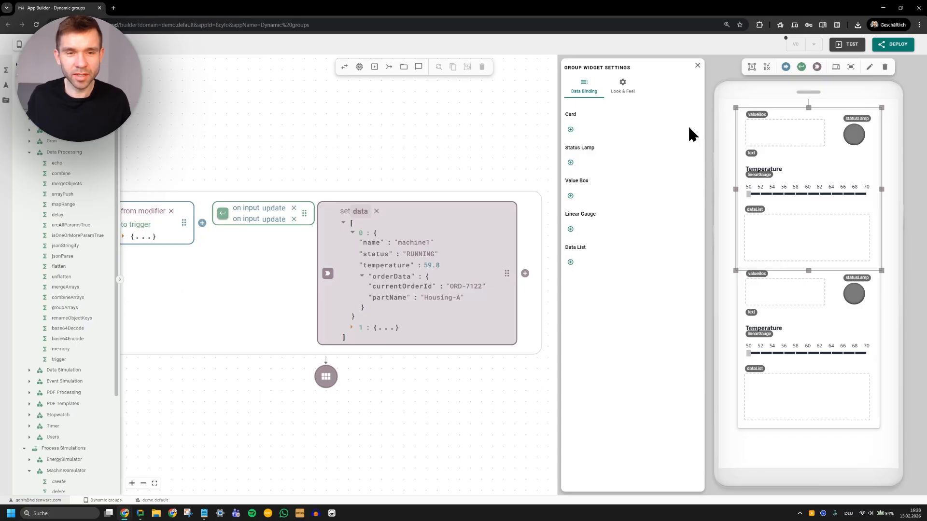
Step: Add a data binding for the Status Lamp that maps its Value property to status
click(570, 162)
click(596, 187)
click(599, 208)
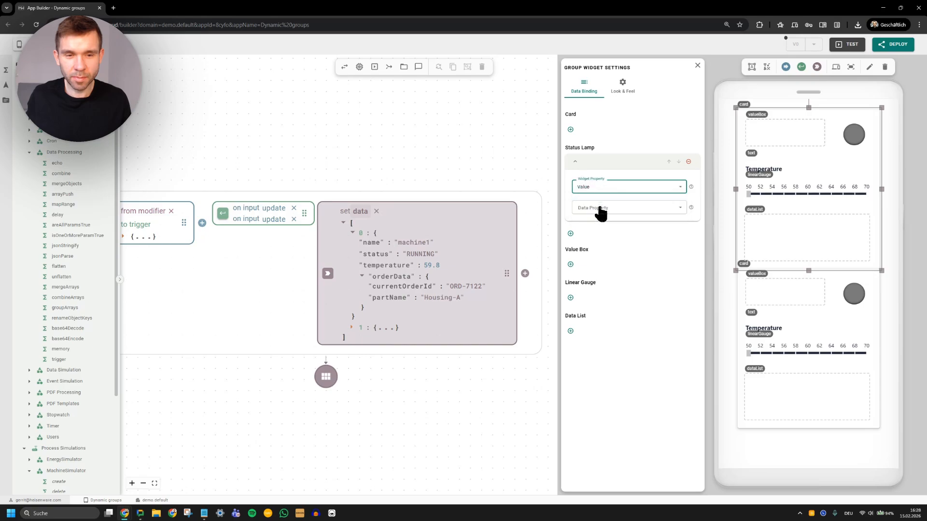
click(605, 209)
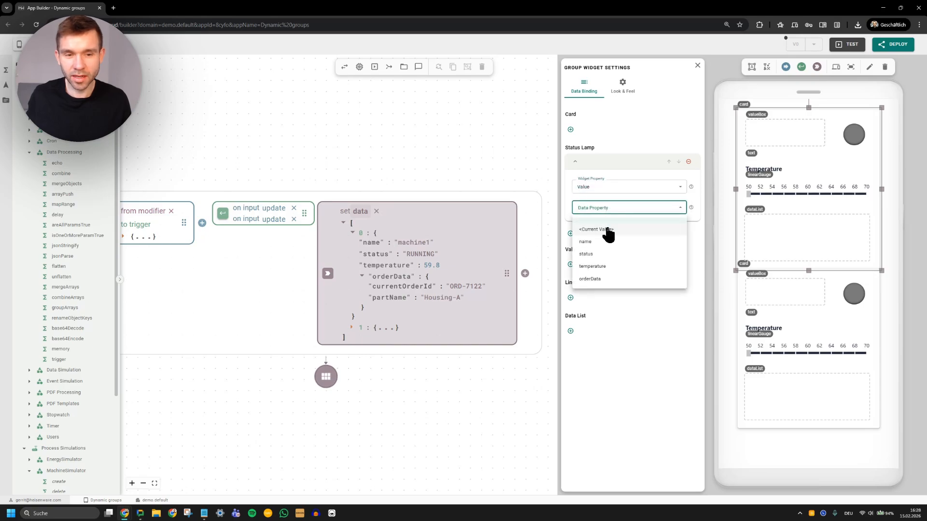
click(608, 256)
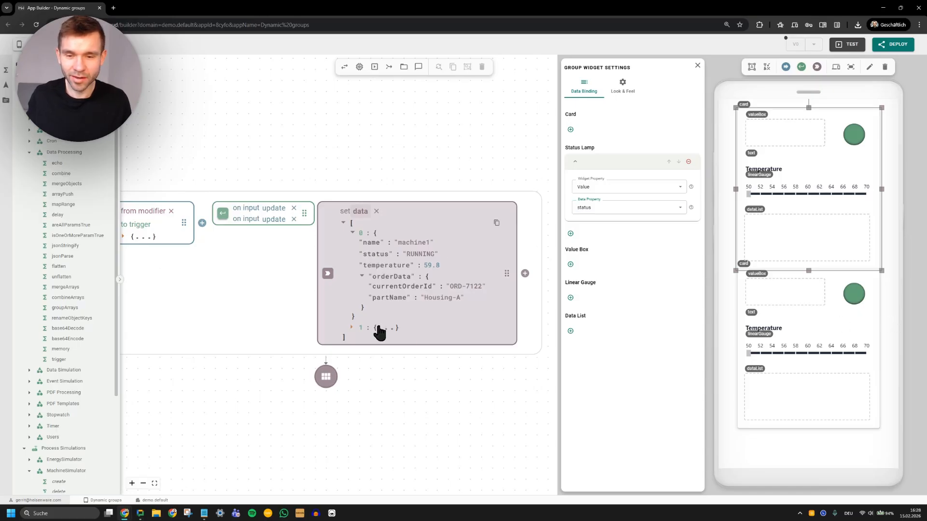
Step: Expand the second machine entry of the bound array and bind the Value Box's Value property to name
click(379, 327)
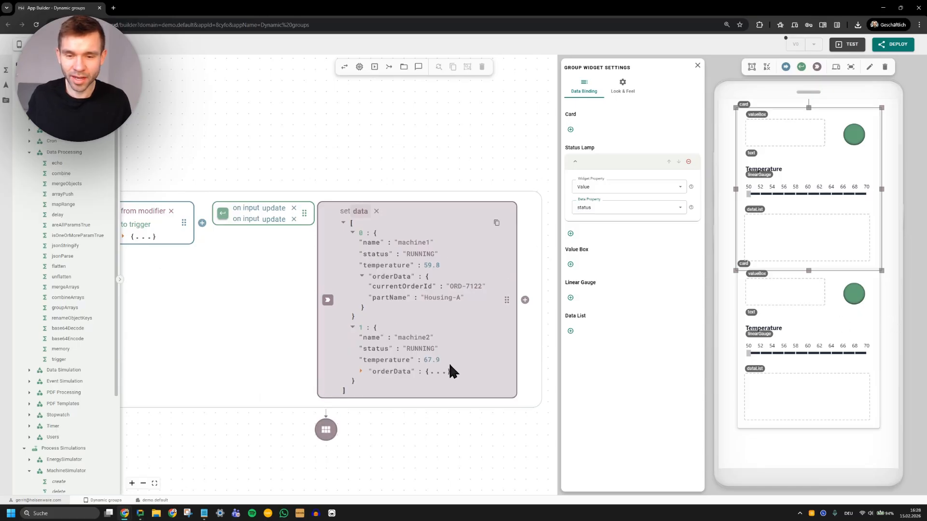
click(570, 264)
click(599, 289)
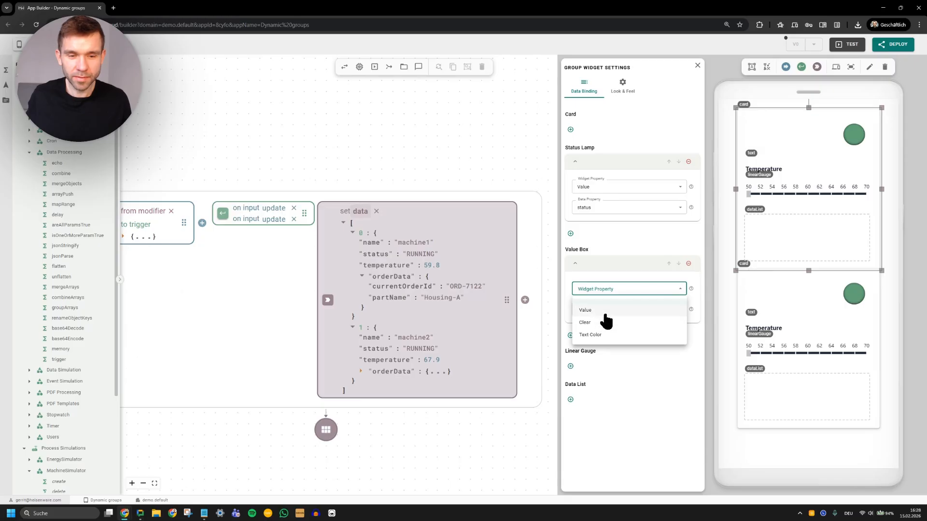
click(604, 312)
click(605, 309)
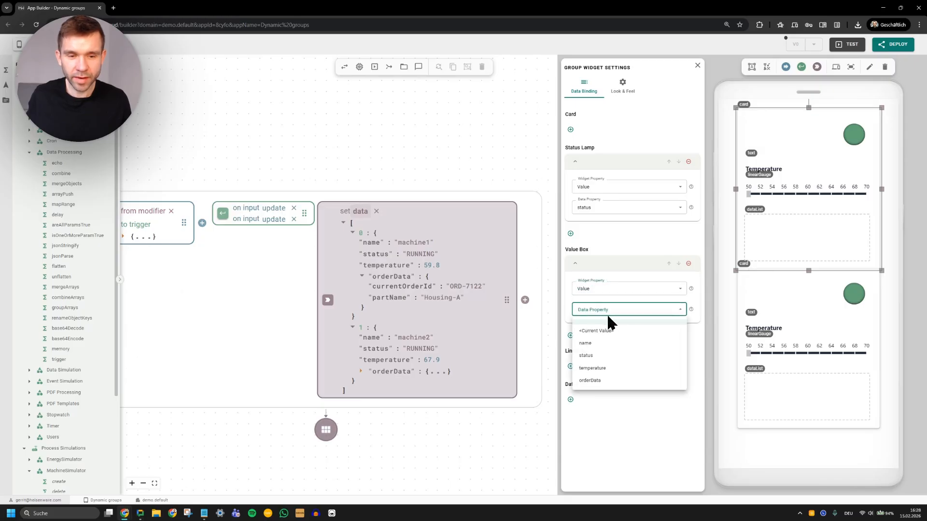
click(607, 344)
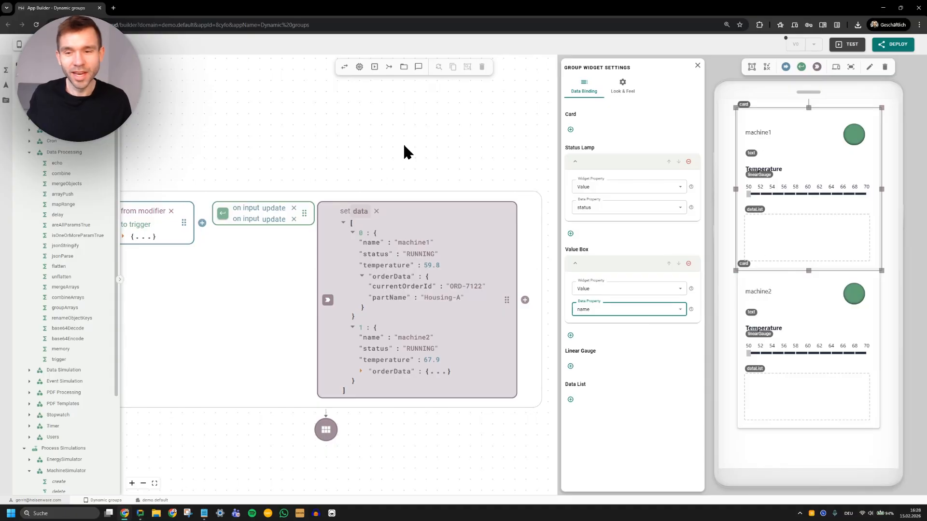
Step: Add a data binding for the Linear Gauge that maps its Value property to temperature
scroll(385, 135, down, 2)
scroll(375, 144, left, 3)
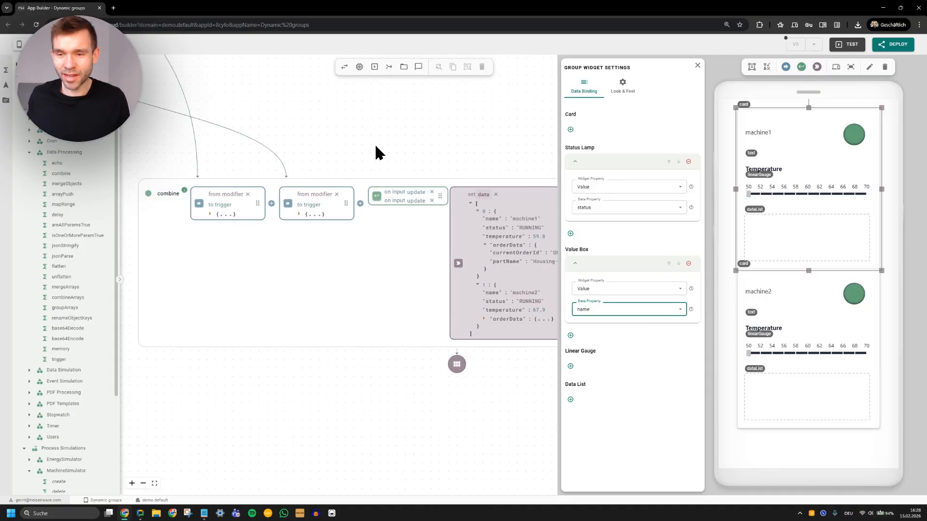
scroll(351, 151, right, 4)
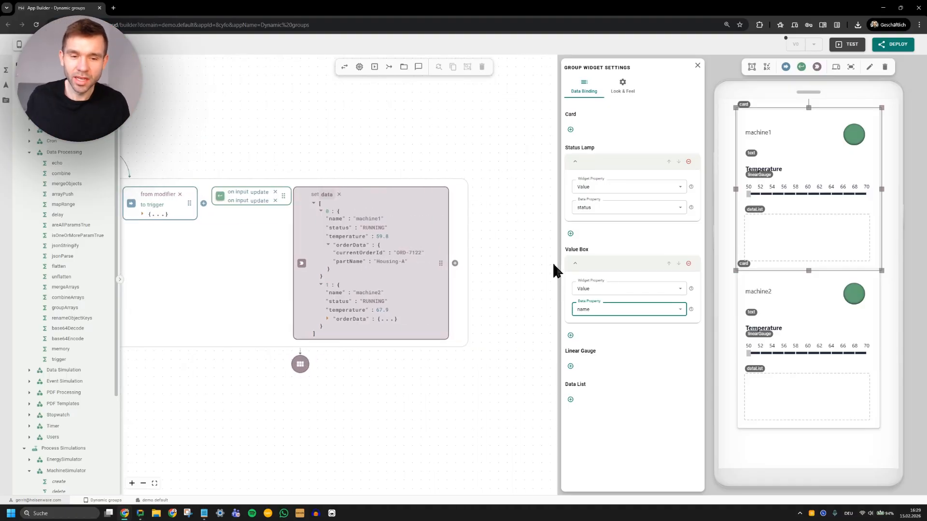
click(570, 366)
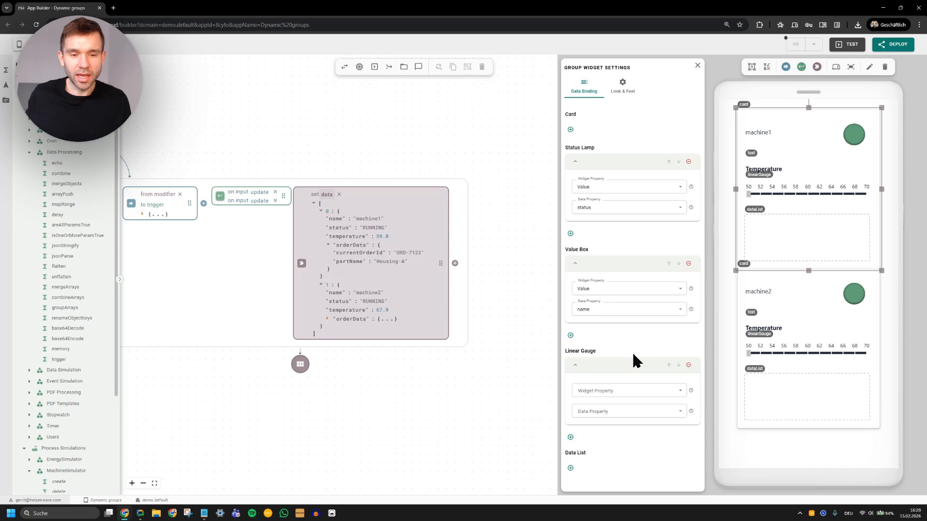
click(634, 392)
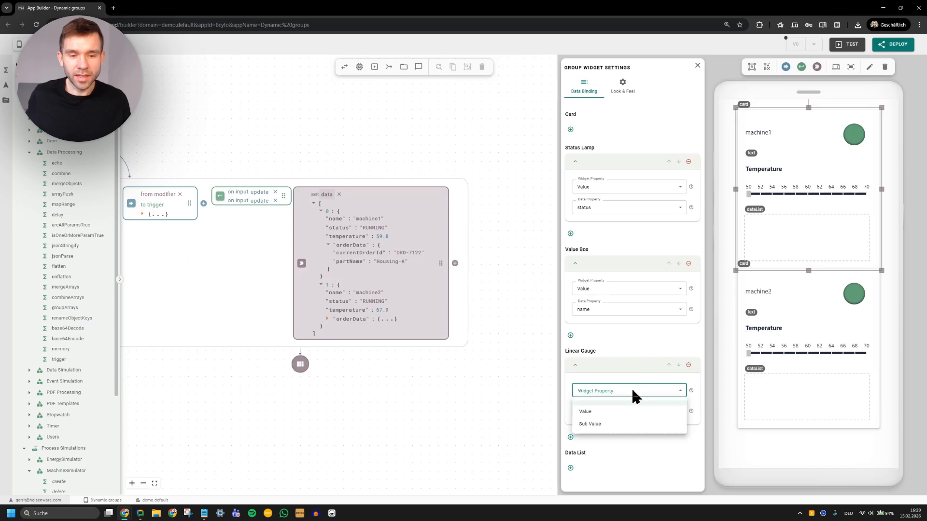
click(625, 414)
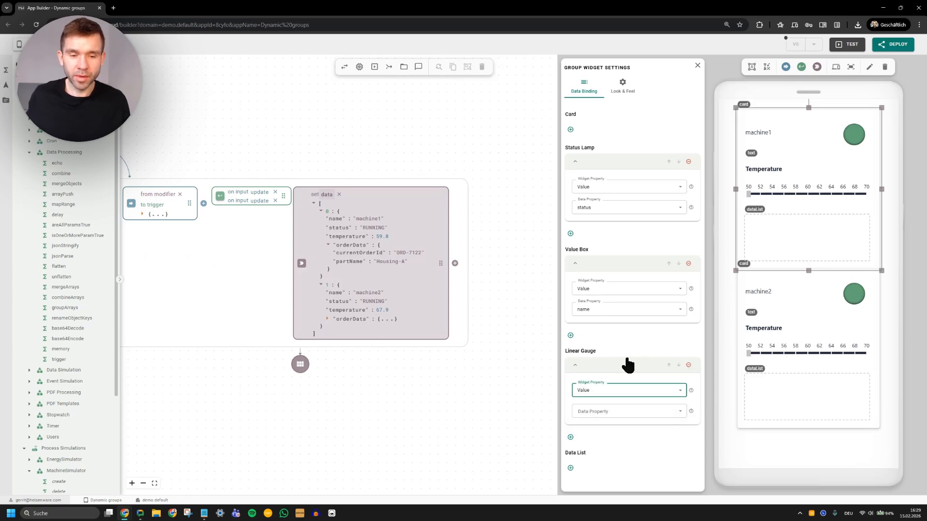
click(625, 412)
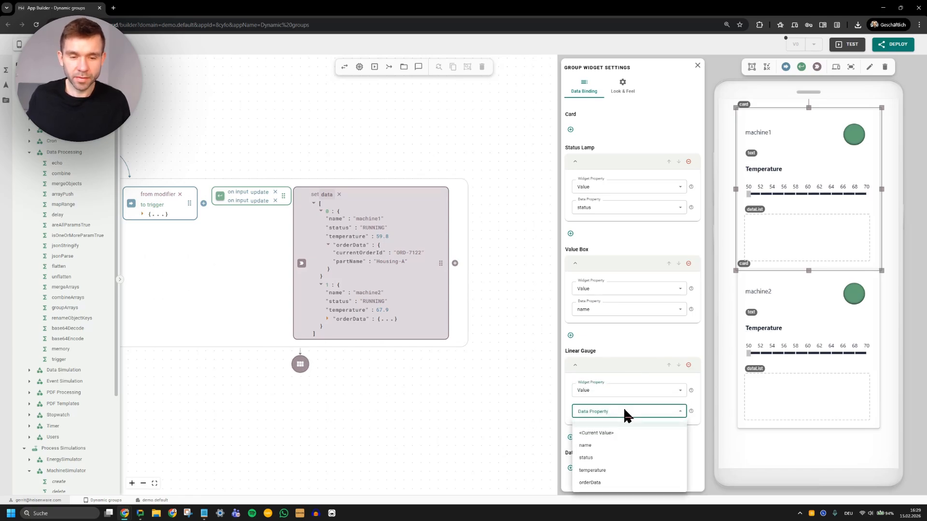
click(622, 470)
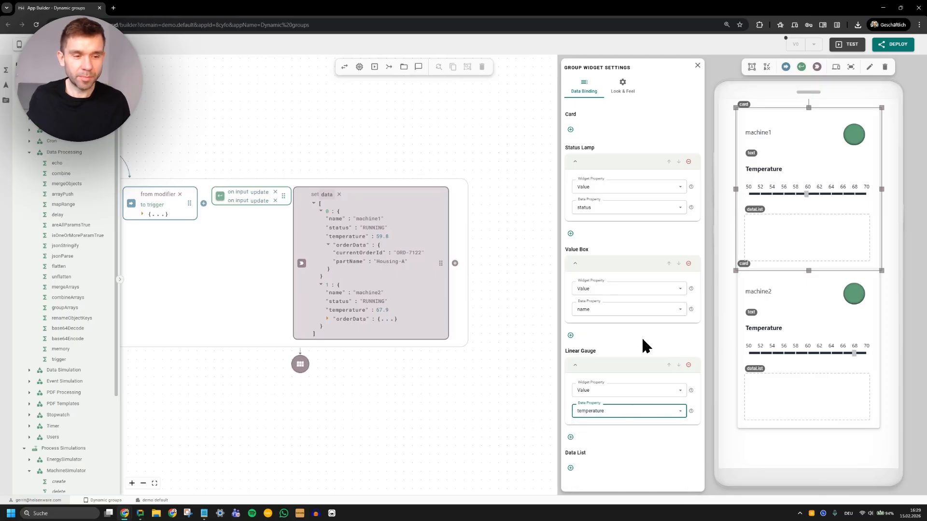
Step: Add a data binding for the Data List that maps its Data property to orderData
click(570, 467)
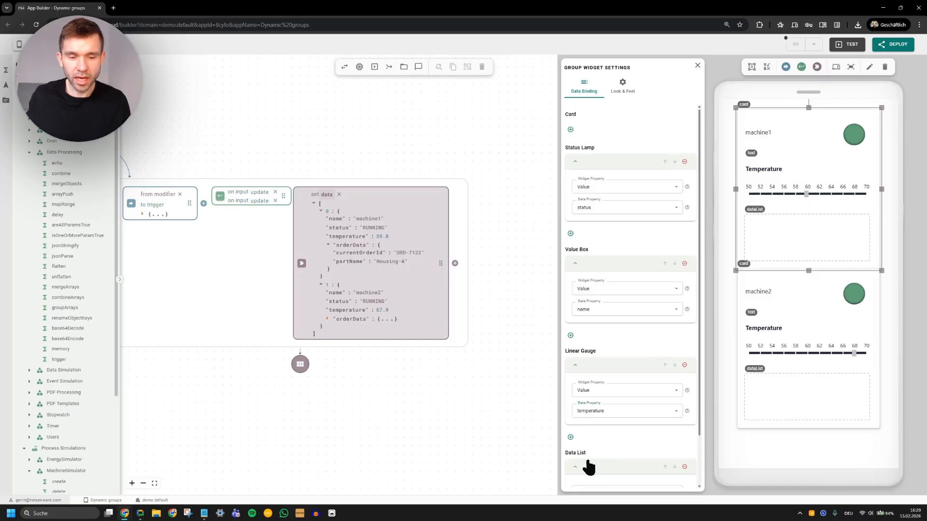
scroll(613, 424, down, 2)
click(613, 437)
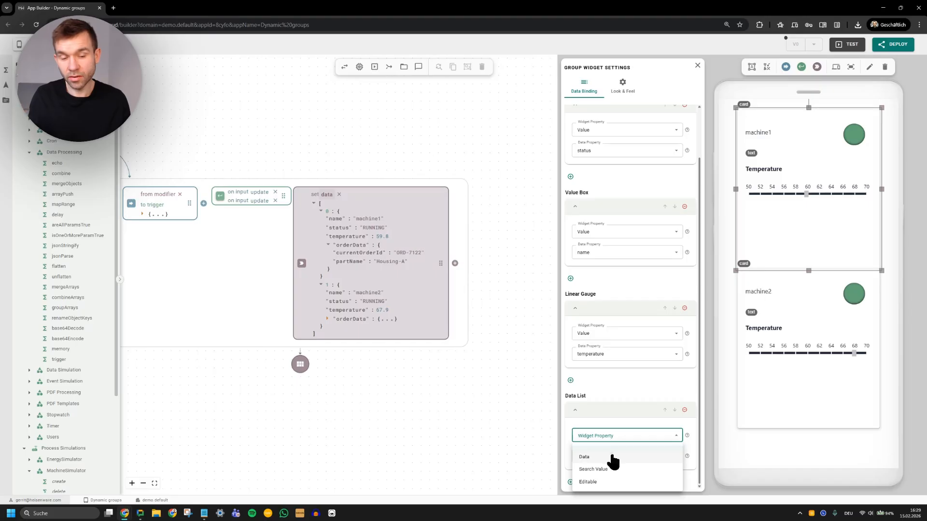
click(612, 459)
click(609, 457)
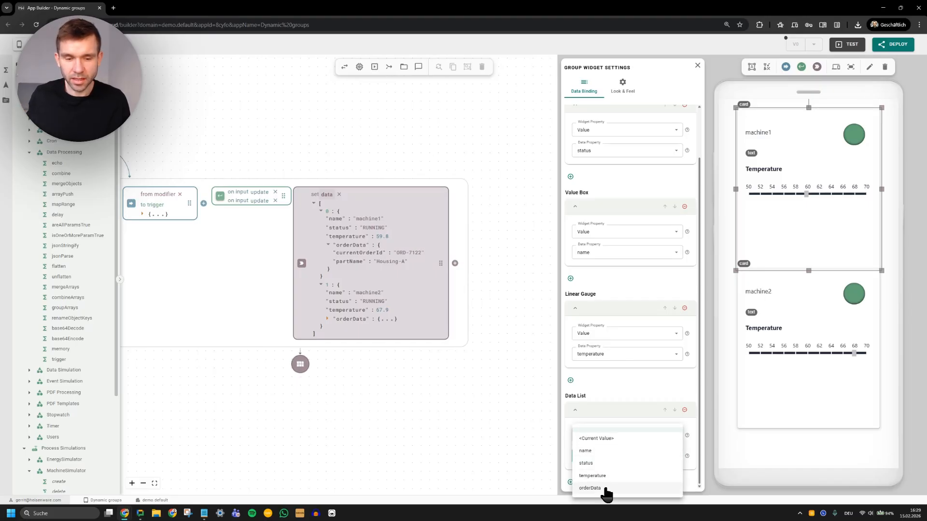
click(606, 489)
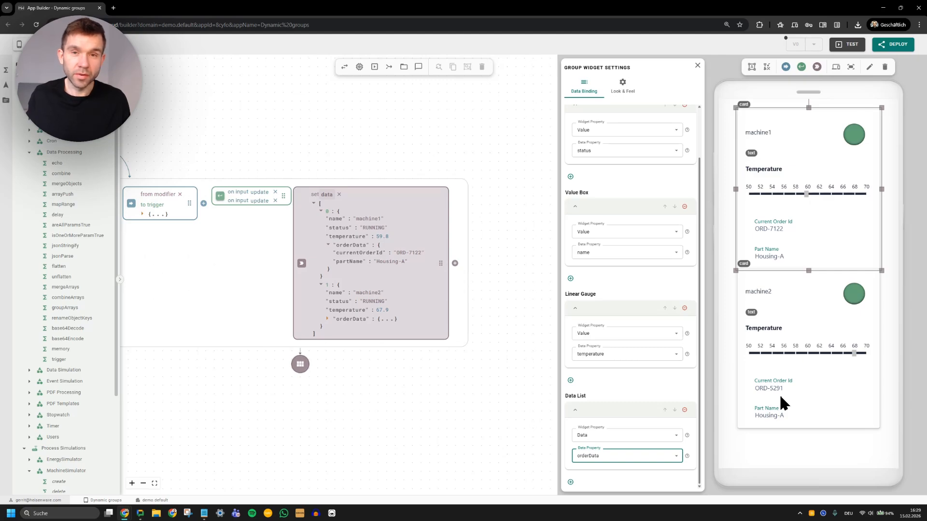
Step: Close the group settings, run the app test to check both machine cards with live data, and stop it
click(730, 255)
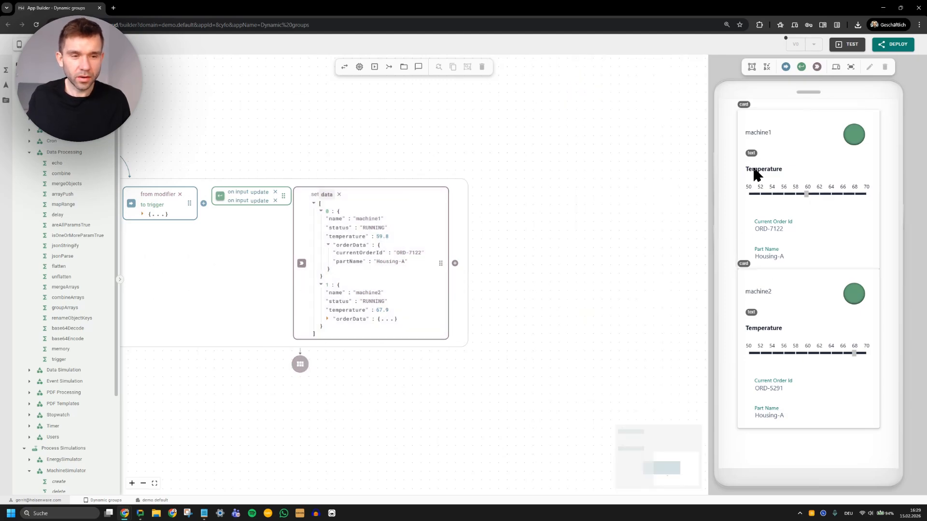
click(847, 44)
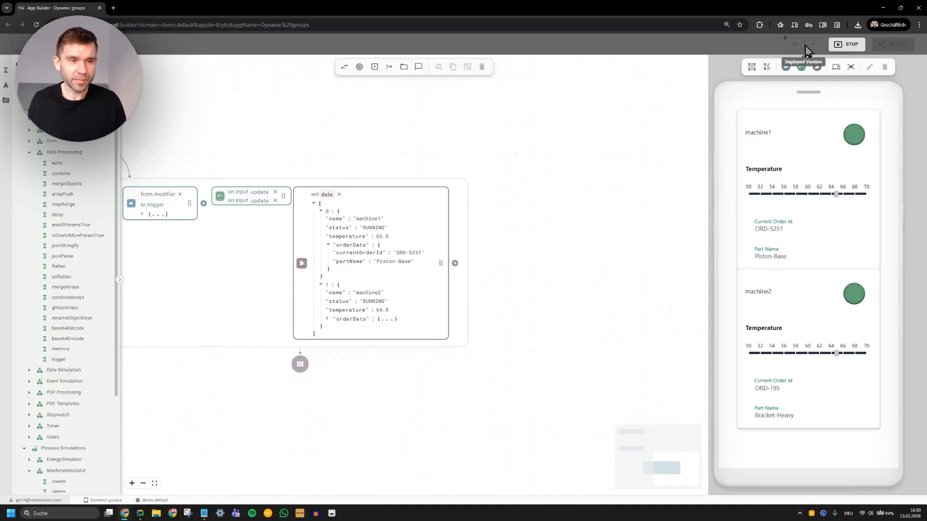
click(835, 47)
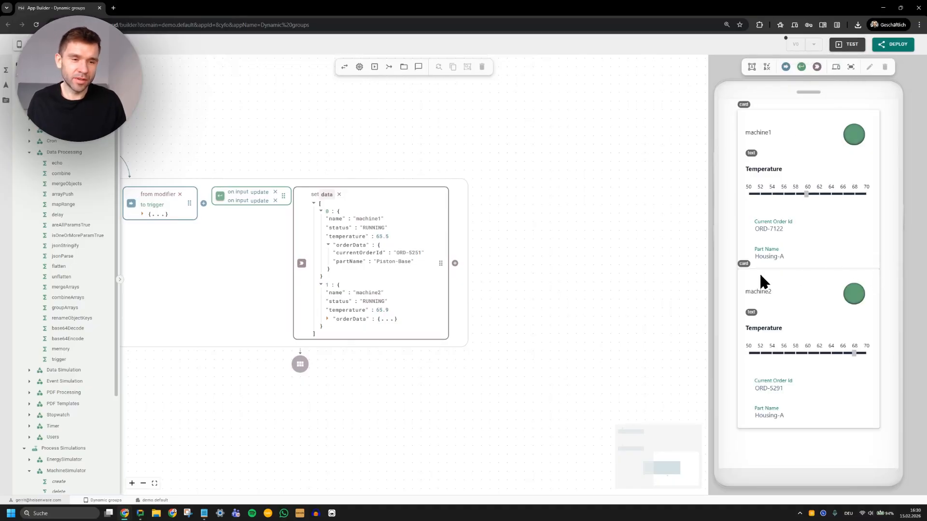
Step: Increase the card group's vertical axis spacing to leave a small gap between the machine cards, and close its settings
click(863, 252)
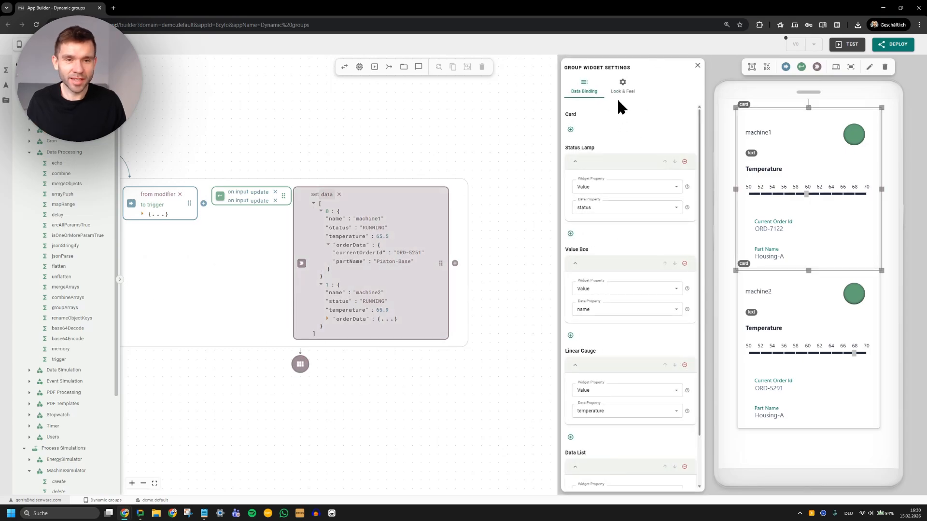
click(619, 91)
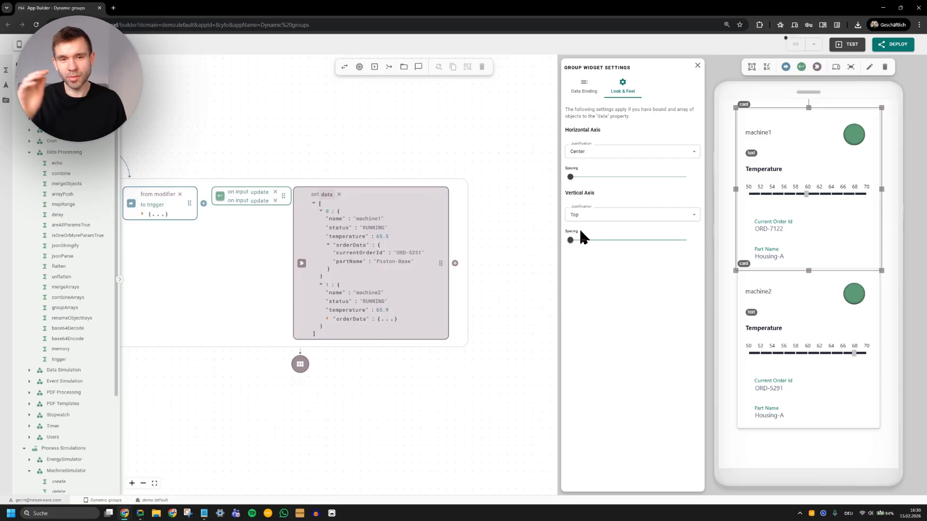
drag(570, 240, 606, 242)
click(727, 293)
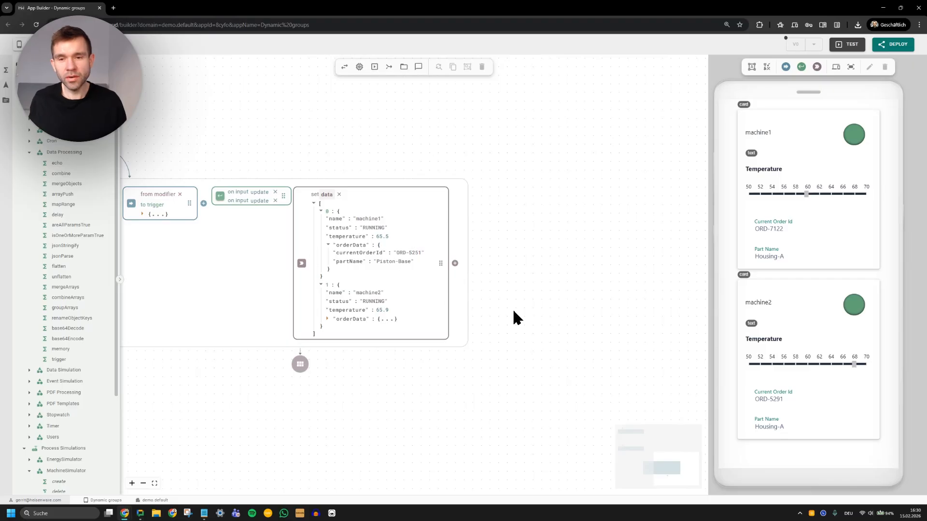
Step: Add a third input argument to the combine function
scroll(513, 311, down, 2)
drag(505, 350, 584, 350)
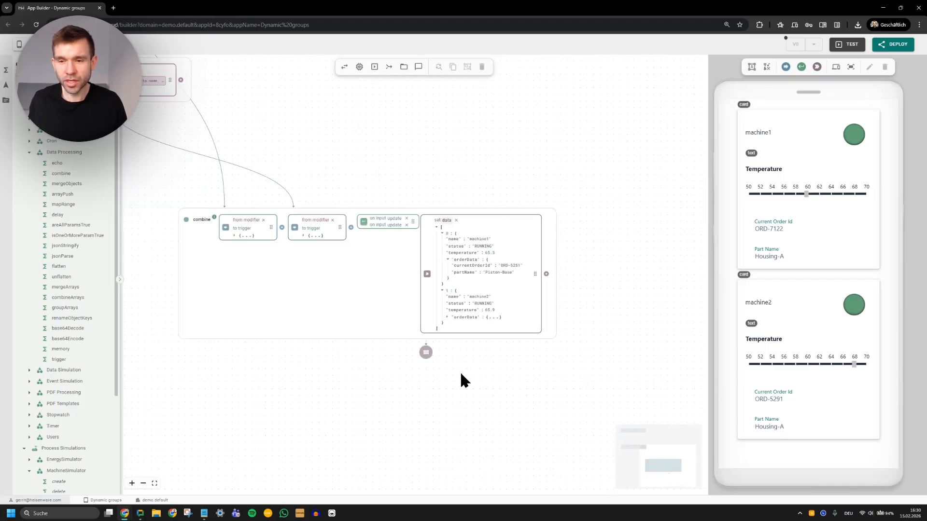
scroll(293, 173, up, 3)
scroll(294, 173, left, 5)
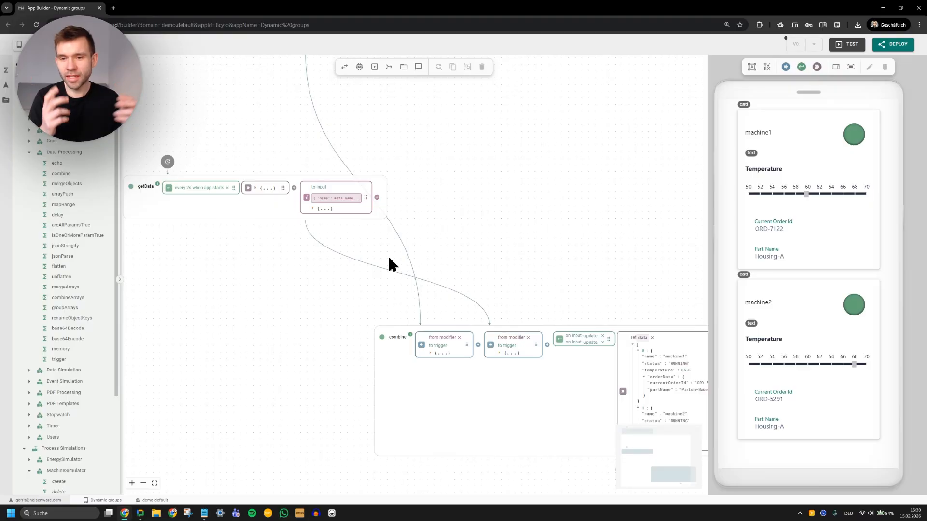
scroll(588, 372, down, 1)
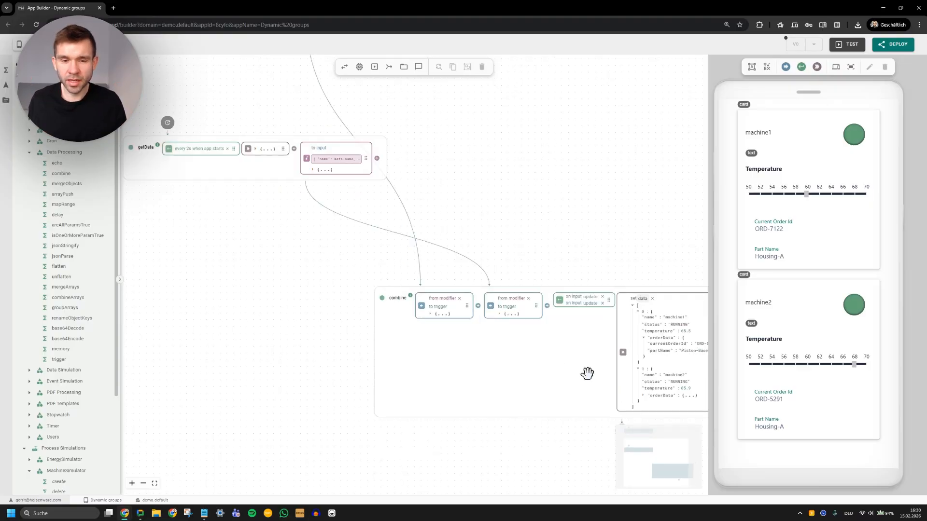
click(547, 307)
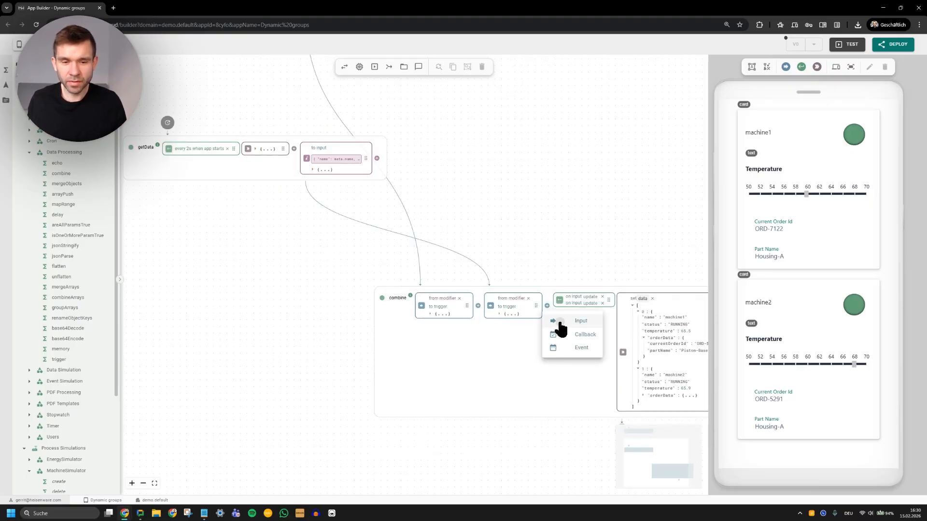
click(554, 321)
Step: Feed the expression result of machine2's getData into combine's new third argument
scroll(558, 236, right, 5)
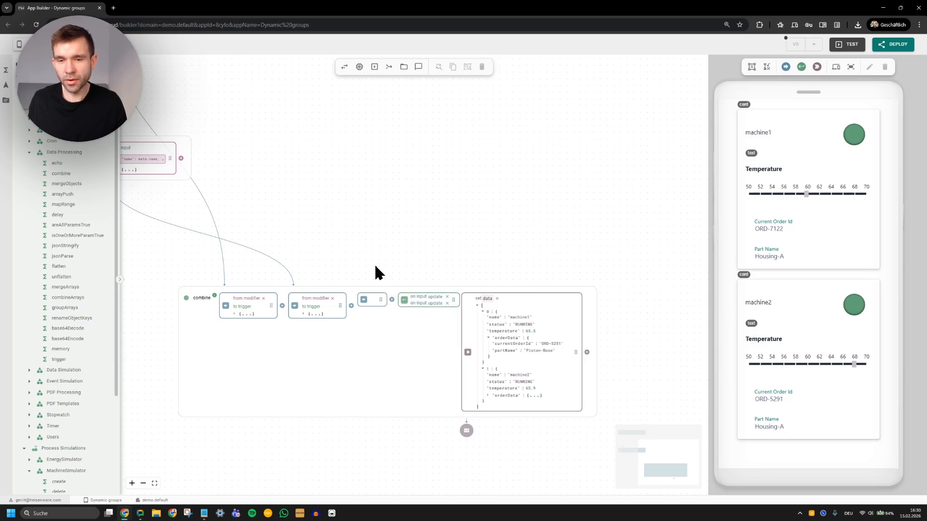
scroll(320, 217, left, 1)
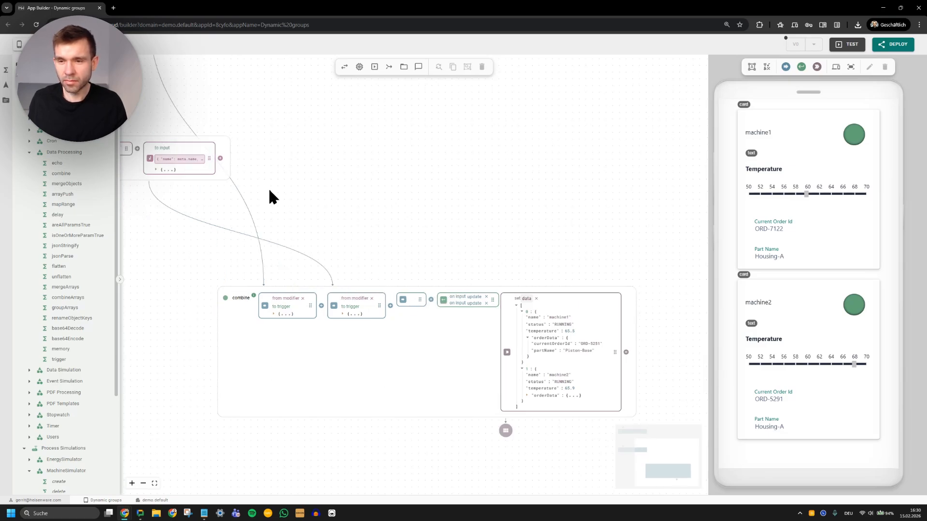
drag(209, 153, 423, 302)
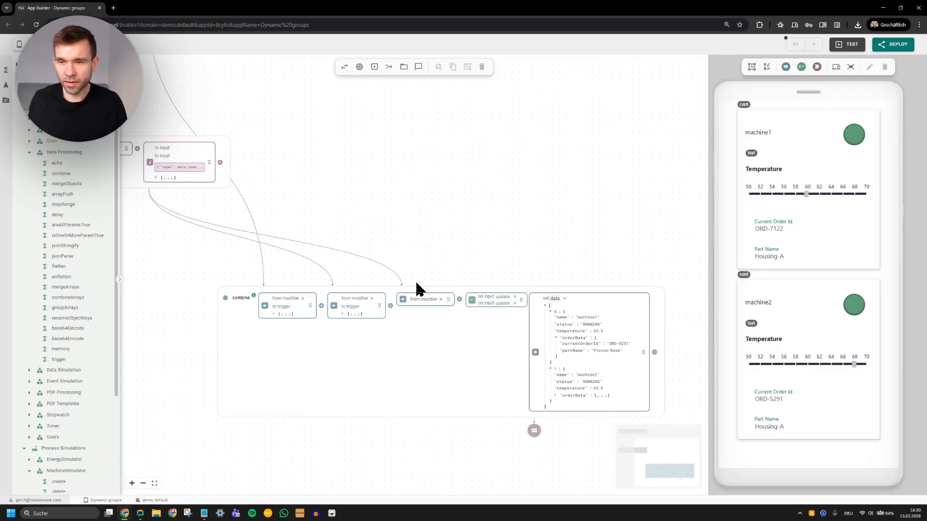
Step: Execute machine2's getData function once and check the combine function's output array for the third entry
scroll(416, 283, left, 5)
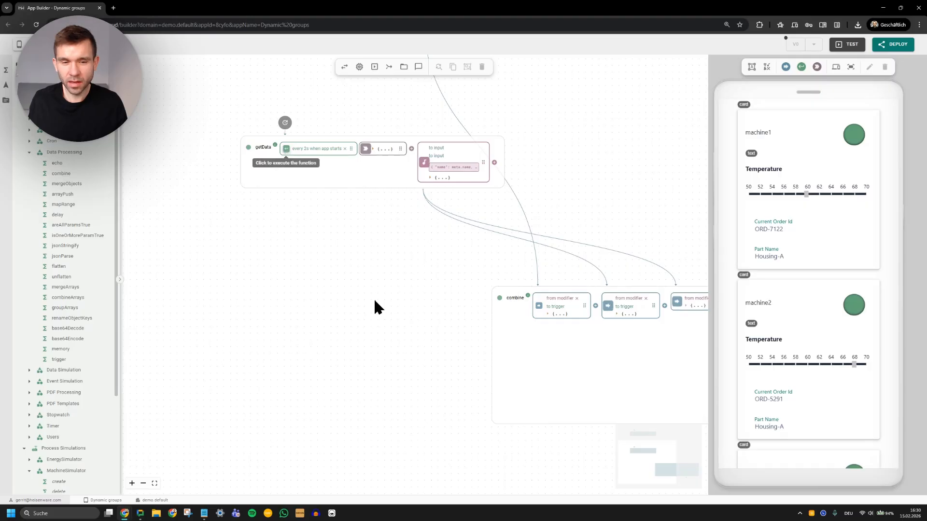
scroll(375, 304, right, 5)
scroll(545, 237, down, 1)
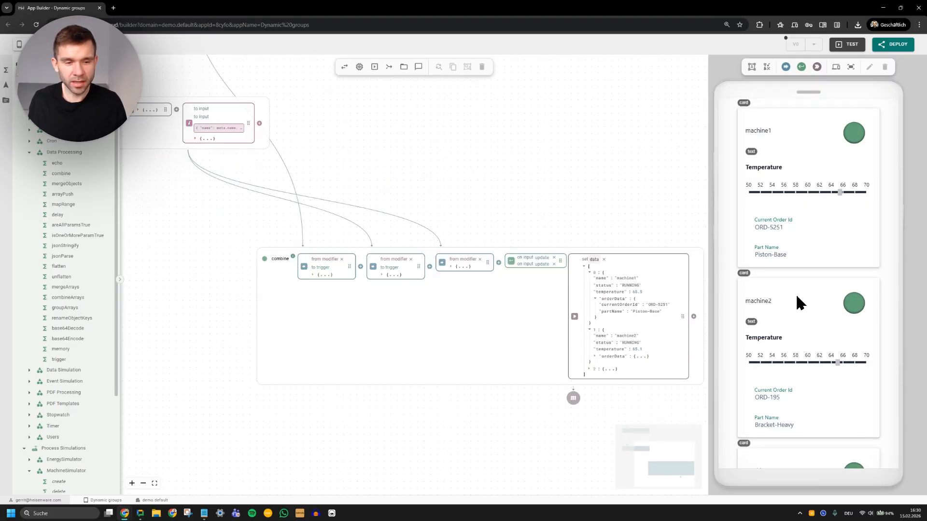
Step: Review all the repeated machine cards in the app preview, from machine1 down to the third card
scroll(799, 303, down, 3)
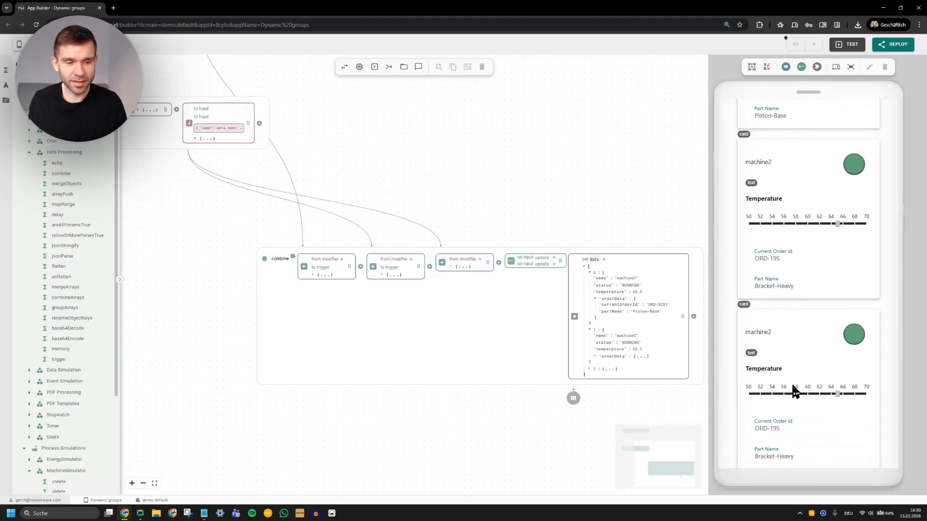
scroll(793, 386, up, 3)
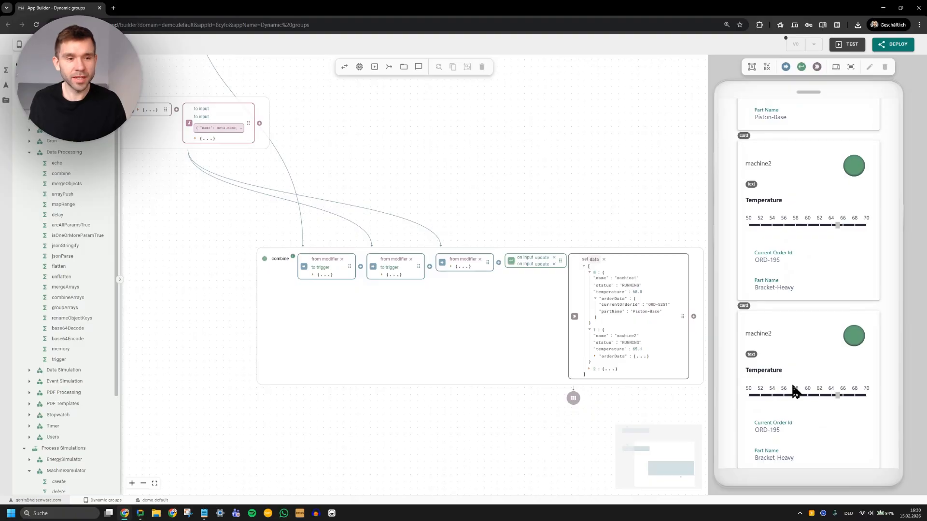
scroll(782, 239, down, 3)
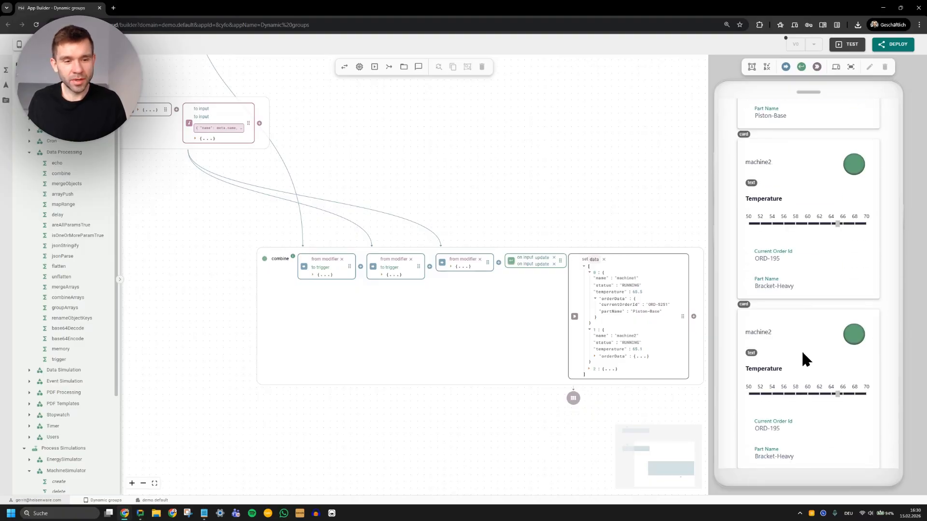
scroll(802, 349, up, 3)
scroll(802, 348, down, 3)
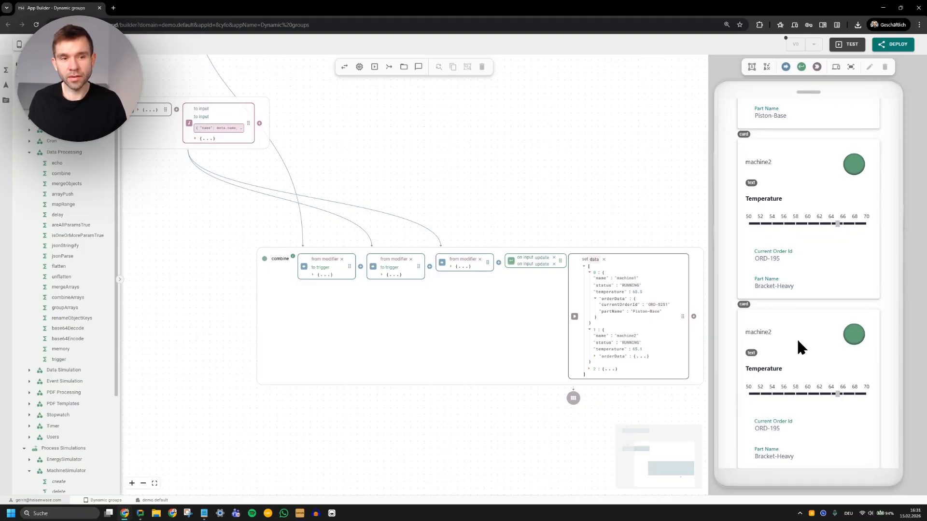
scroll(797, 338, up, 3)
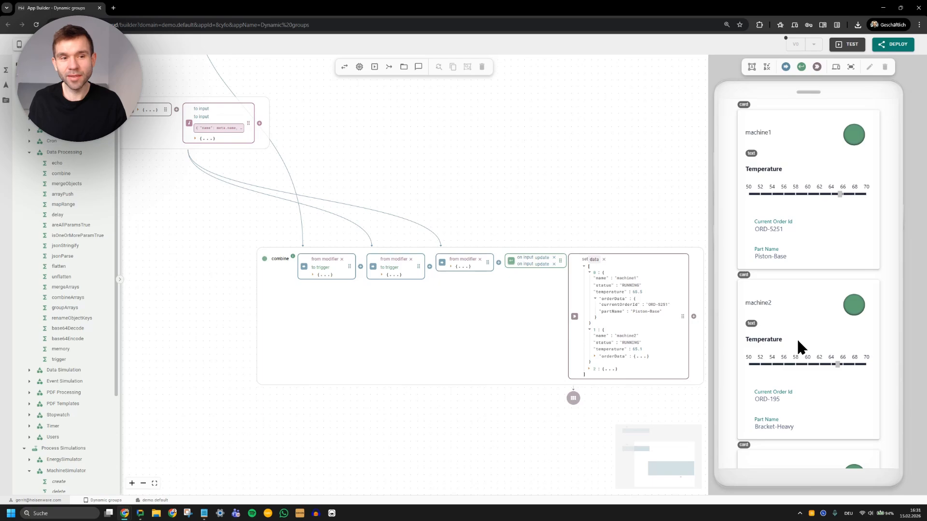